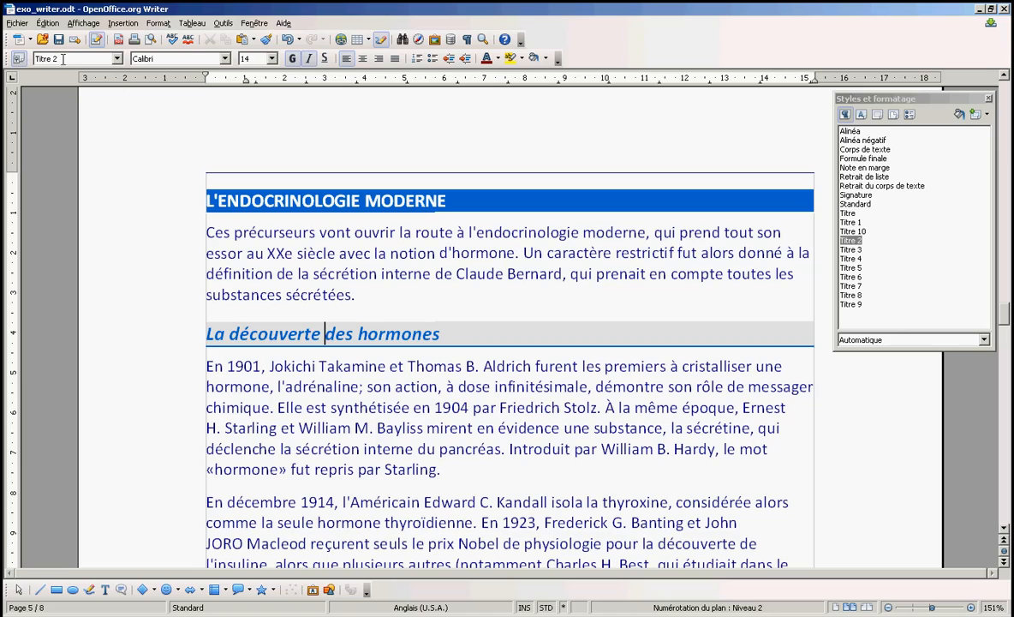
- Open the Navigator, enlarge its window and expand the Titres category to list the document's headings
{"action": "left_click", "coordinate": [472, 273]}
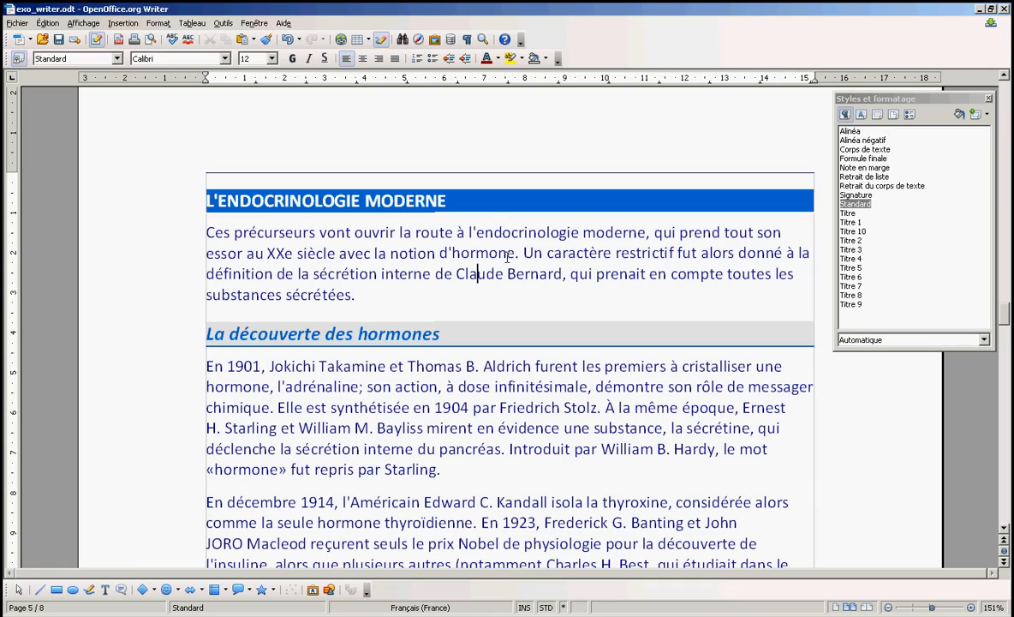
{"action": "left_click", "coordinate": [420, 40]}
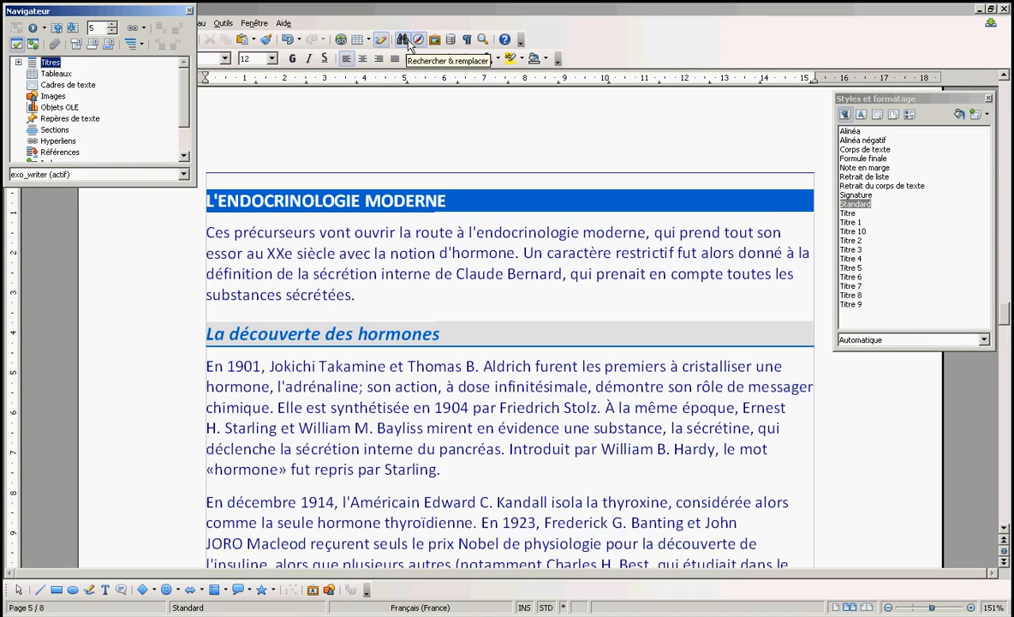
{"action": "left_click_drag", "start_coordinate": [197, 185], "coordinate": [356, 341]}
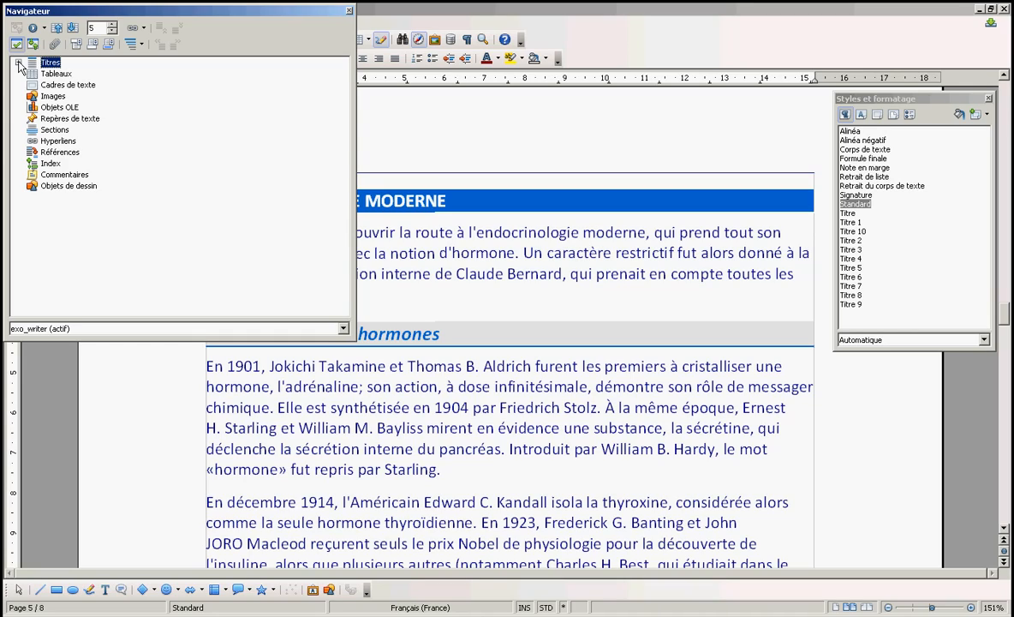
{"action": "left_click", "coordinate": [18, 62]}
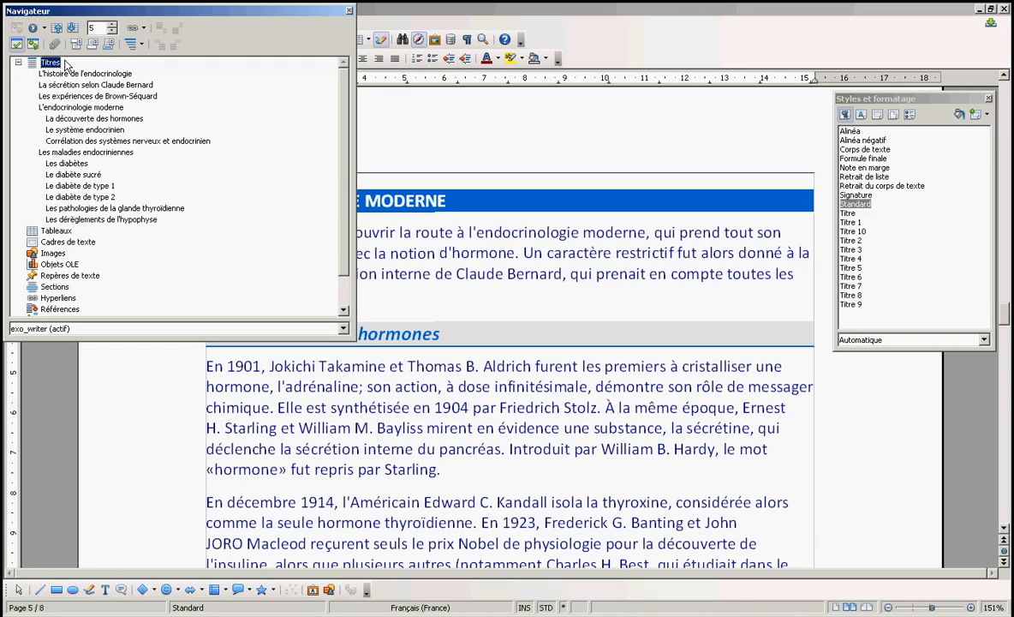
- Restrict the Navigator's headings to outline level 1, redisplay the second-level headings, and close the Navigator
{"action": "left_click", "coordinate": [142, 48]}
{"action": "left_click", "coordinate": [141, 61]}
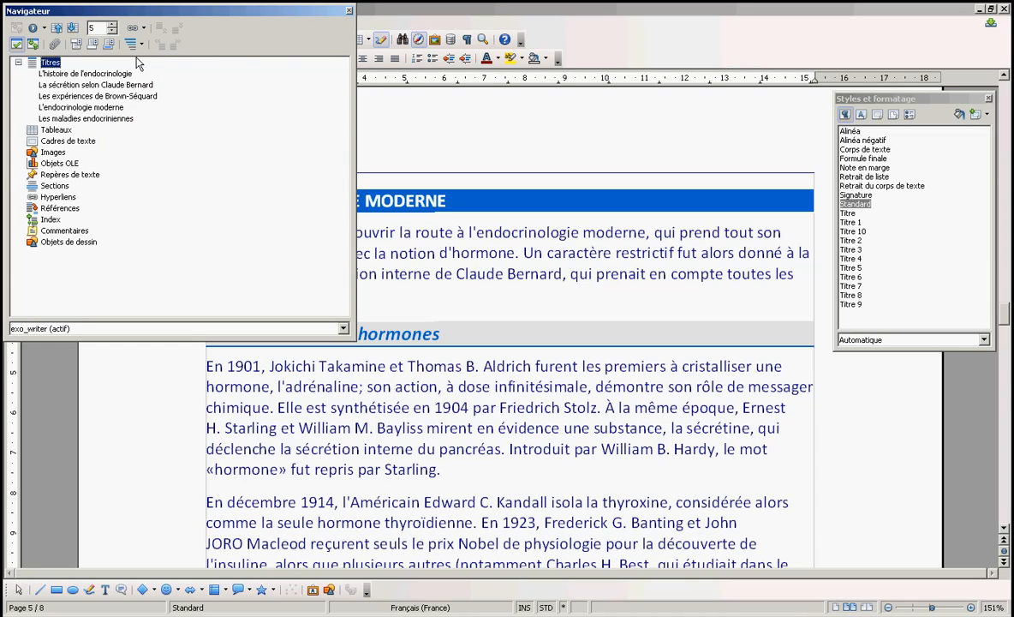
{"action": "key", "text": "Down"}
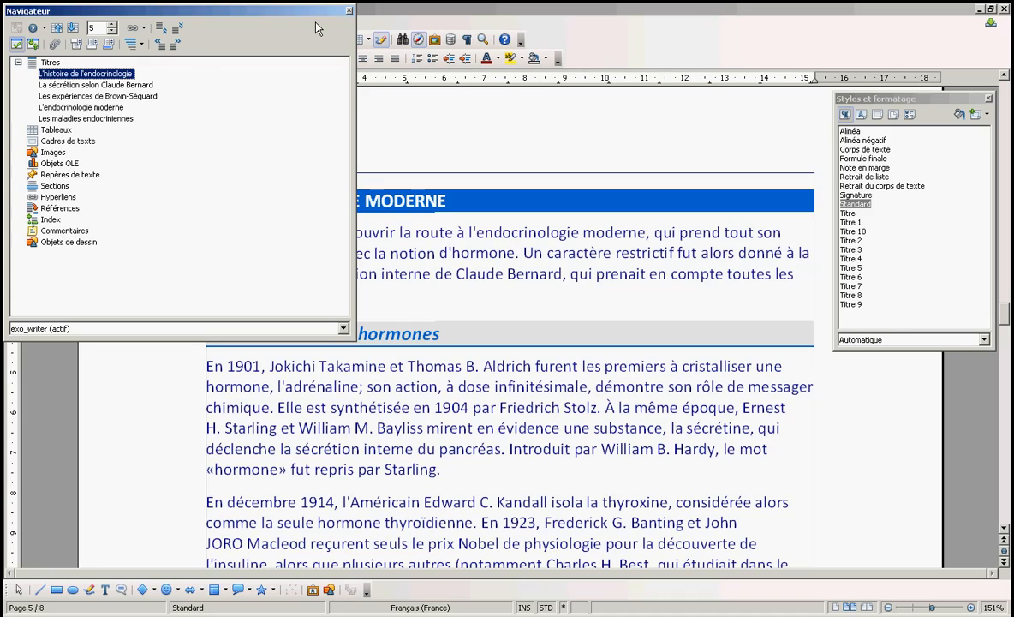
{"action": "left_click", "coordinate": [142, 44]}
{"action": "left_click", "coordinate": [143, 75]}
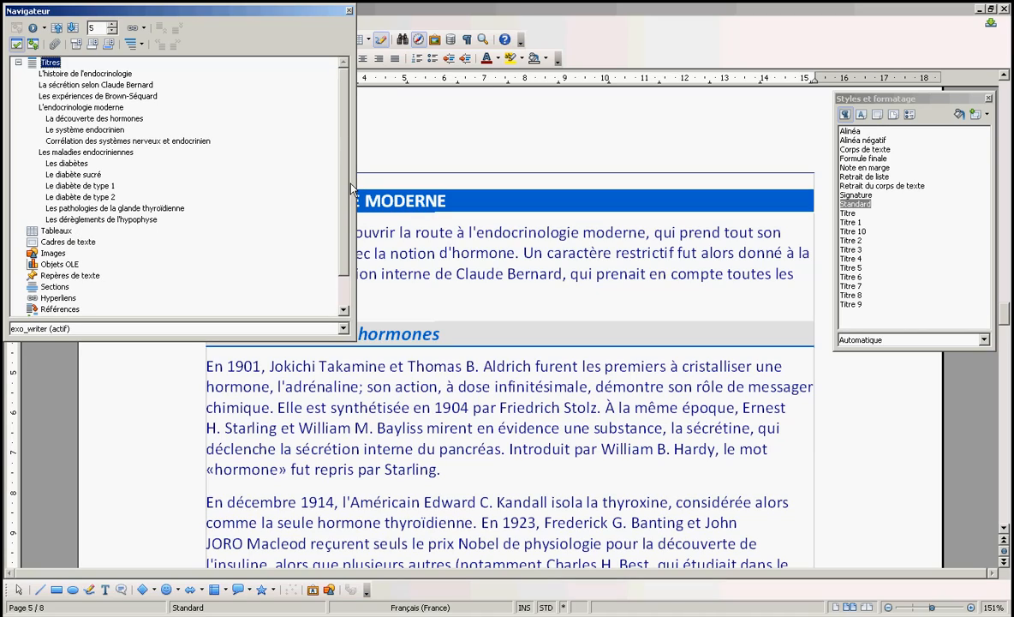
{"action": "left_click", "coordinate": [350, 12]}
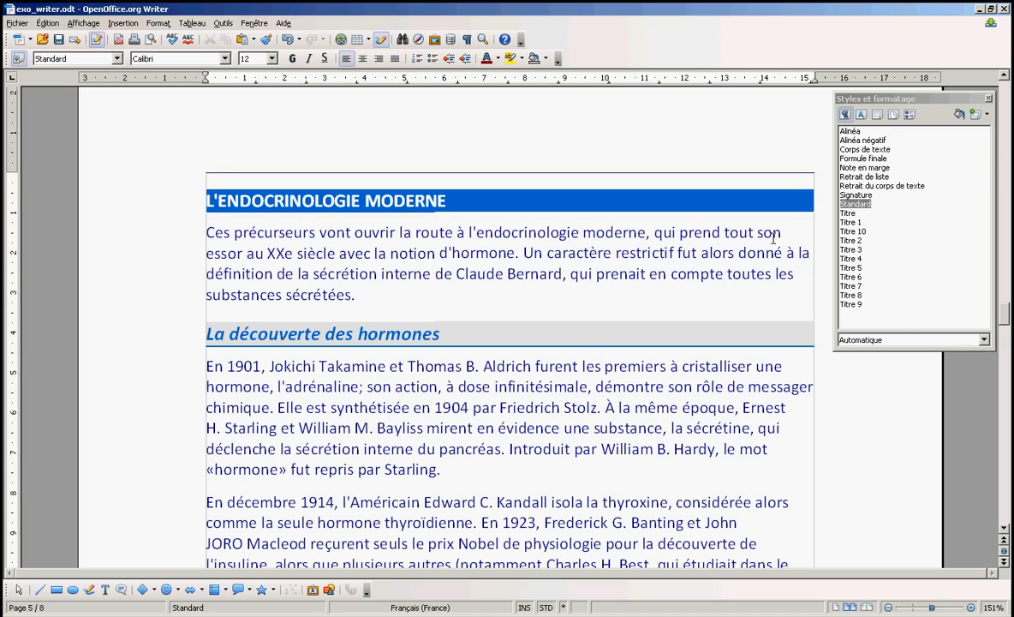
- In the chapter numbering settings, assign the A, B, C, ... number format to level 1 with paragraph style Titre 1
{"action": "left_click", "coordinate": [222, 23]}
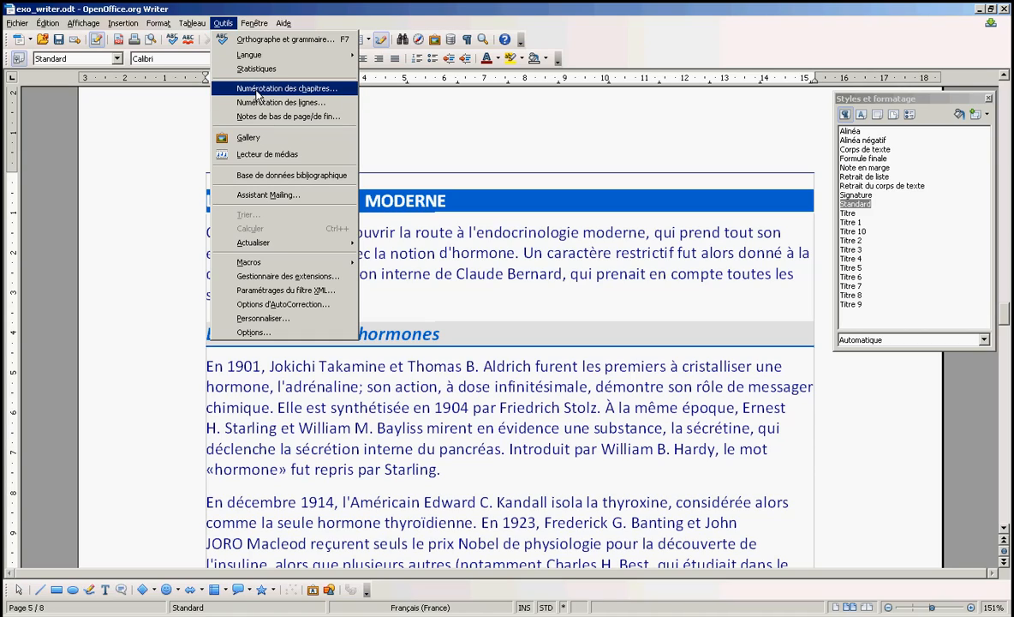
{"action": "left_click", "coordinate": [256, 92]}
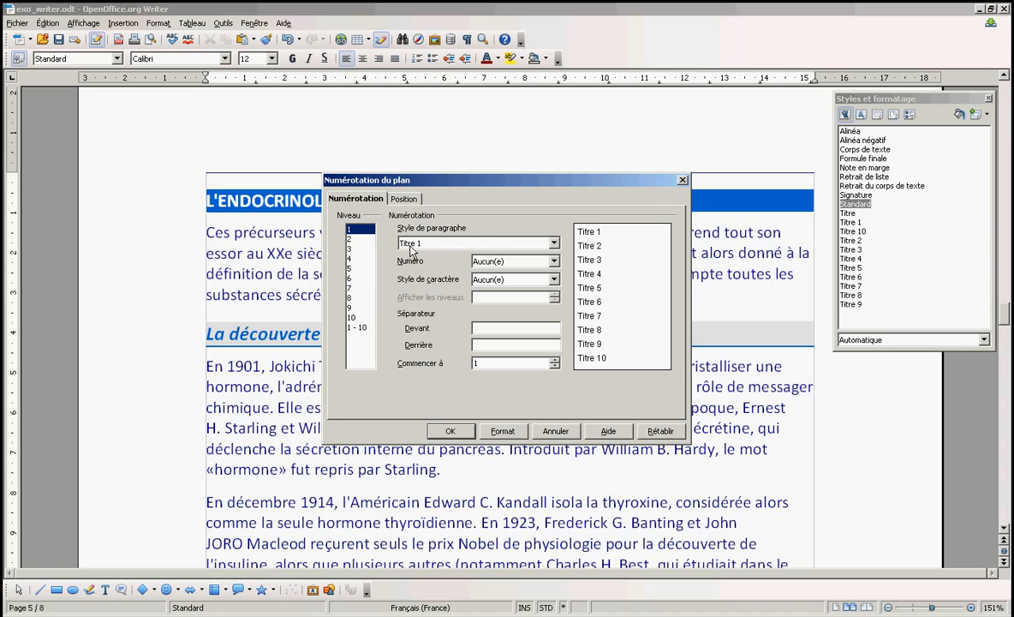
{"action": "left_click", "coordinate": [351, 240]}
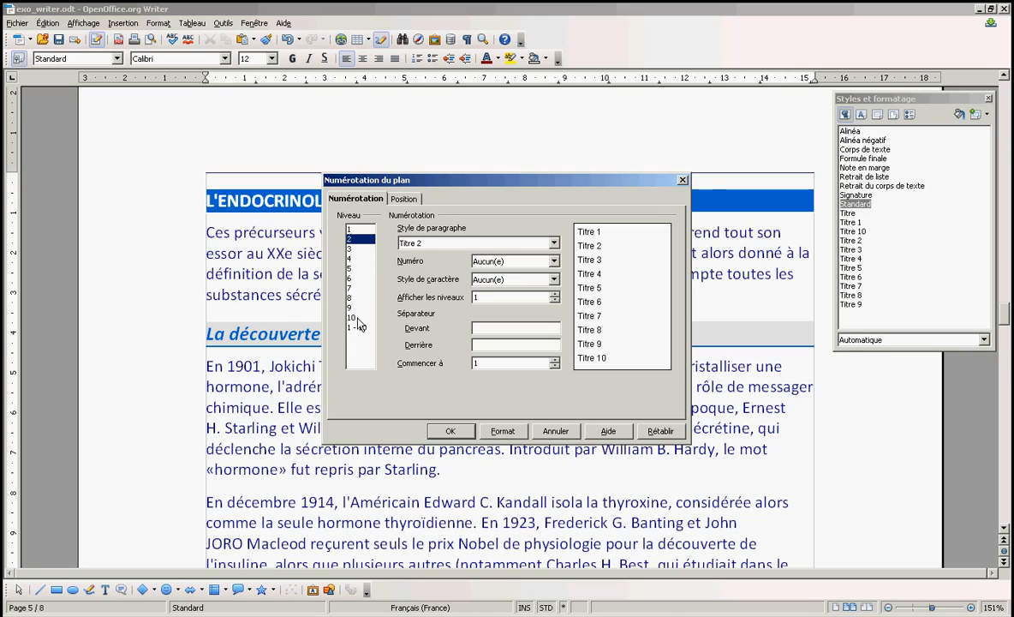
{"action": "left_click", "coordinate": [356, 230]}
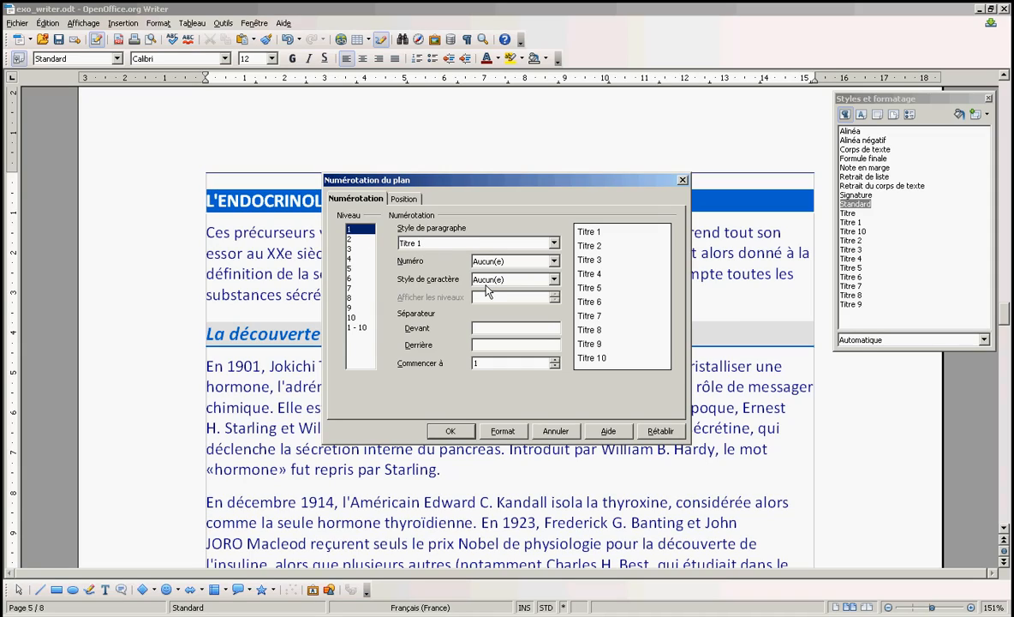
{"action": "left_click", "coordinate": [555, 243]}
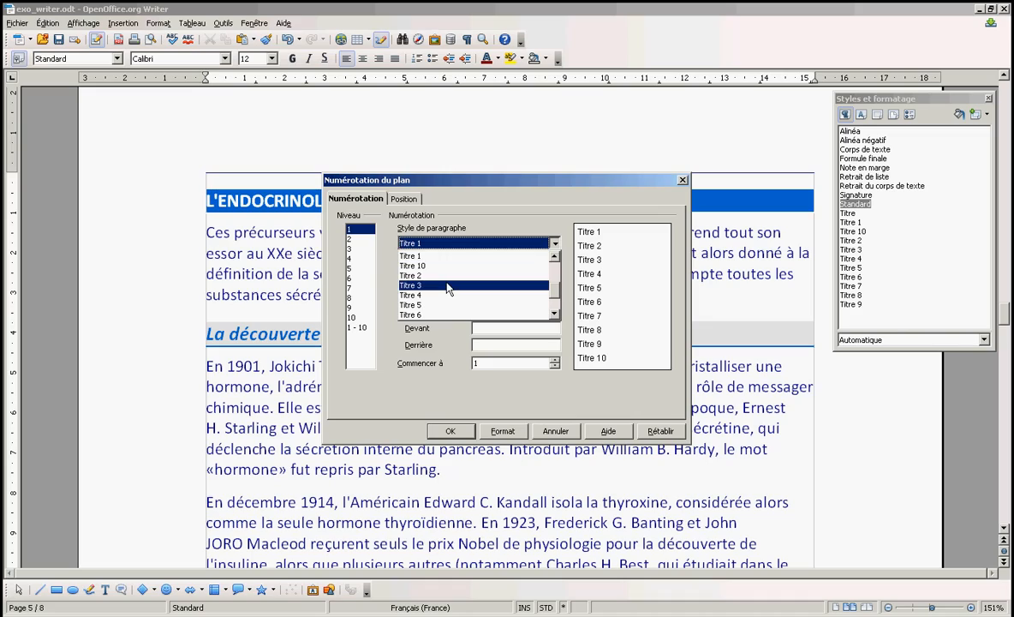
{"action": "left_click", "coordinate": [445, 208]}
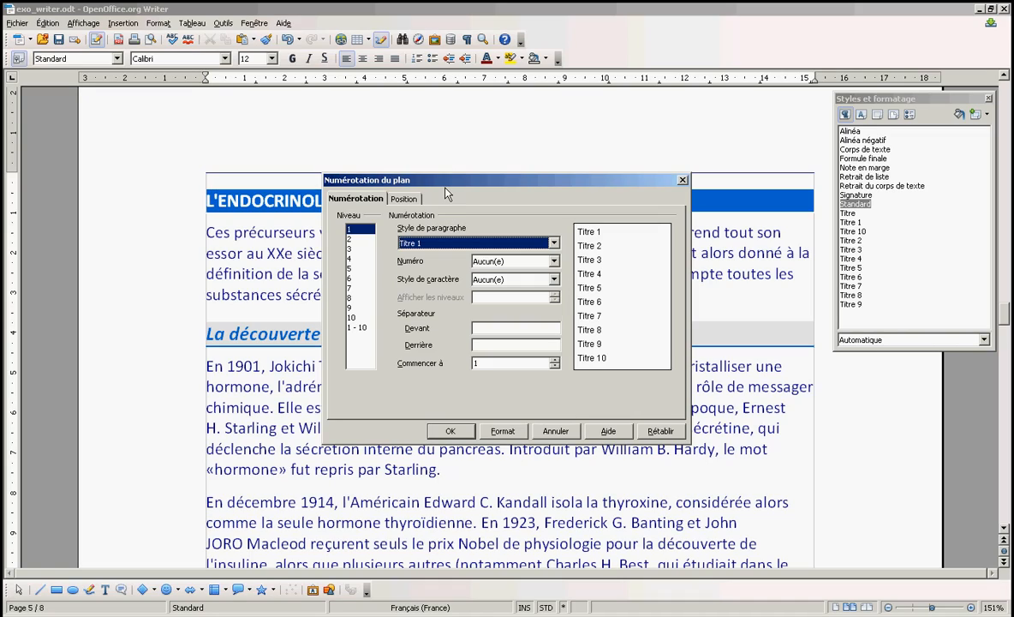
{"action": "left_click", "coordinate": [554, 263]}
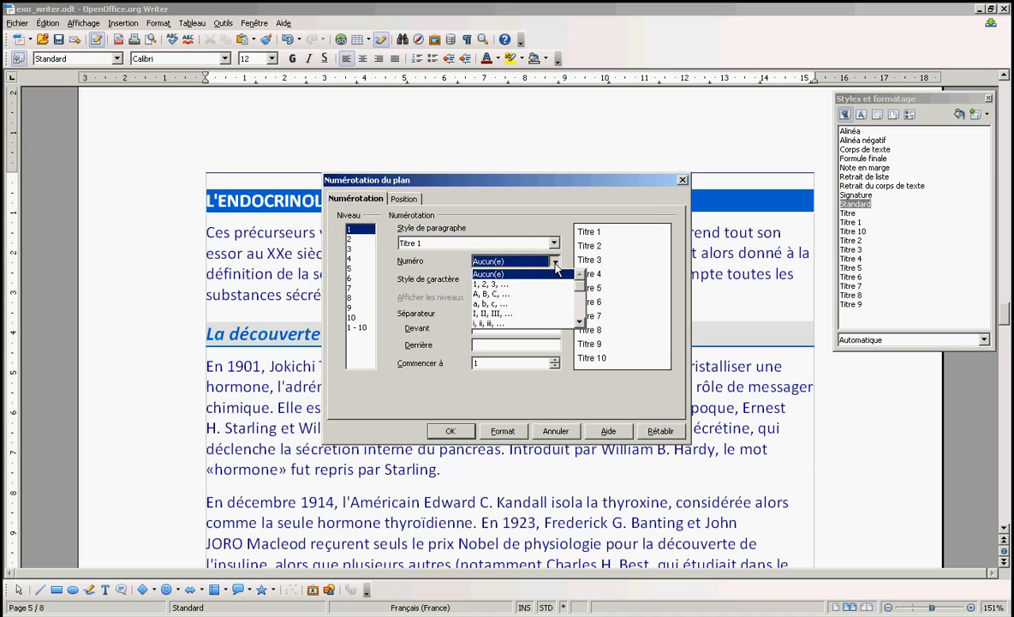
{"action": "left_click", "coordinate": [491, 294]}
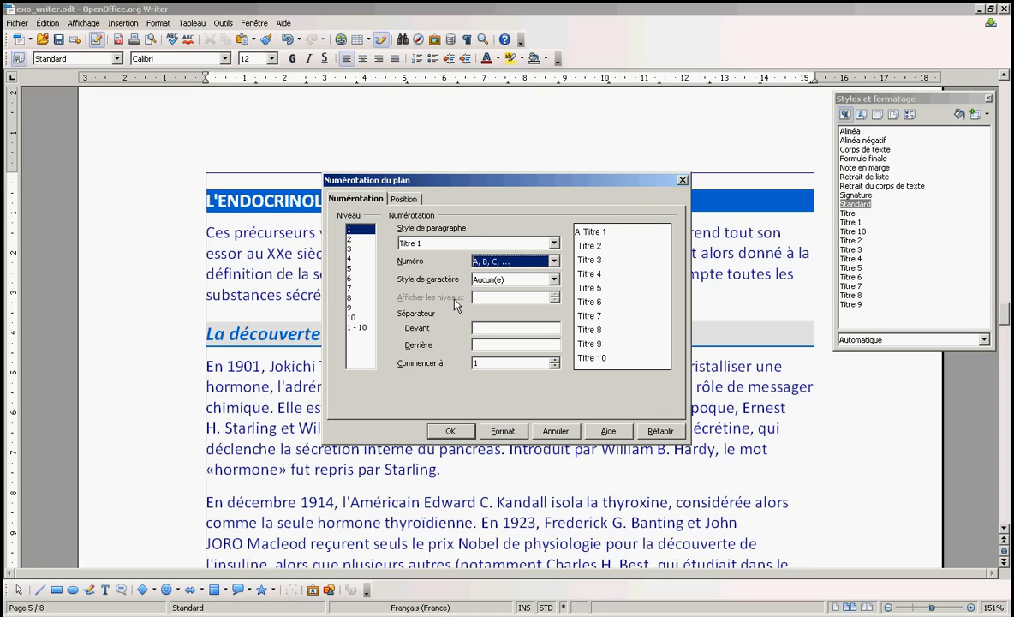
- Set the level 1 separators to "CHAPITRE " before the number and " :" after it
{"action": "left_click", "coordinate": [482, 329]}
{"action": "type", "text": "CHAPITRE"}
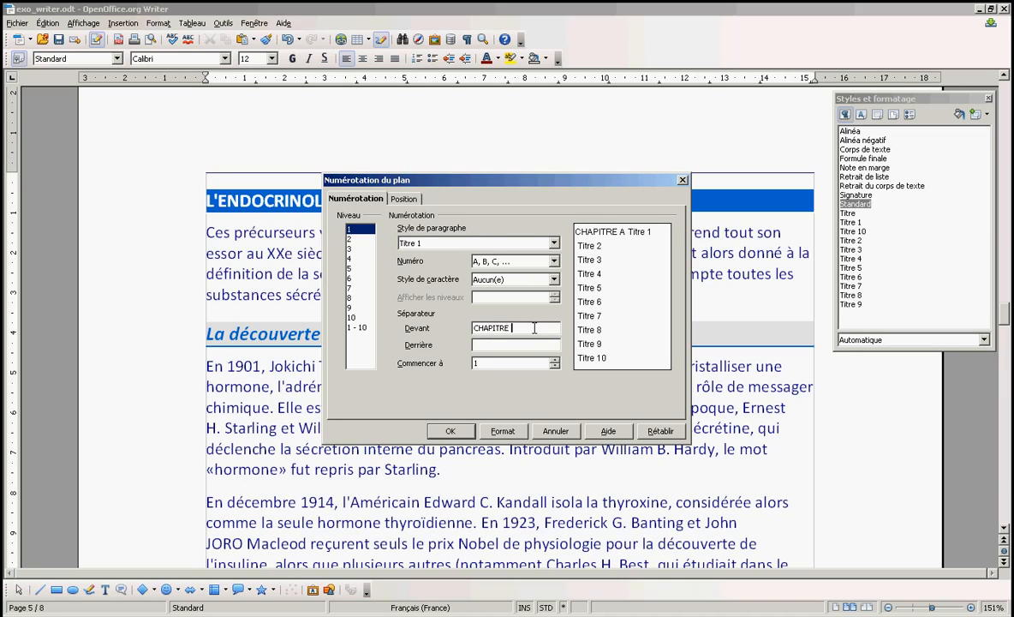
{"action": "left_click", "coordinate": [497, 346]}
{"action": "type", "text": ":"}
{"action": "key", "text": "BackSpace"}
- Number level 2 with 1, 2, 3, ..., show 2 levels, add "." after the number, and apply the outline numbering
{"action": "left_click", "coordinate": [360, 239]}
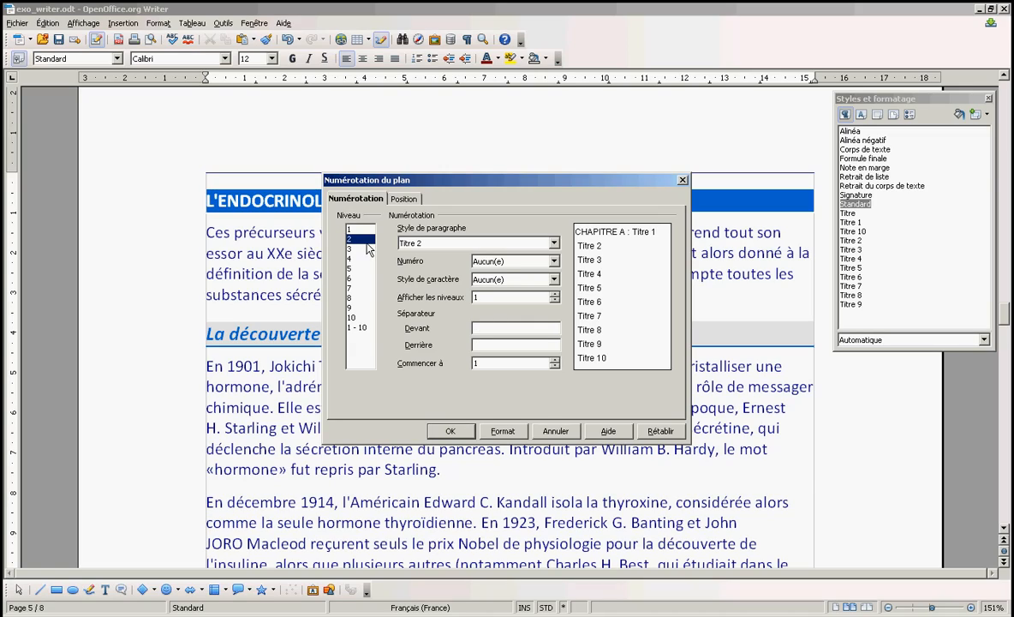
{"action": "left_click", "coordinate": [553, 261]}
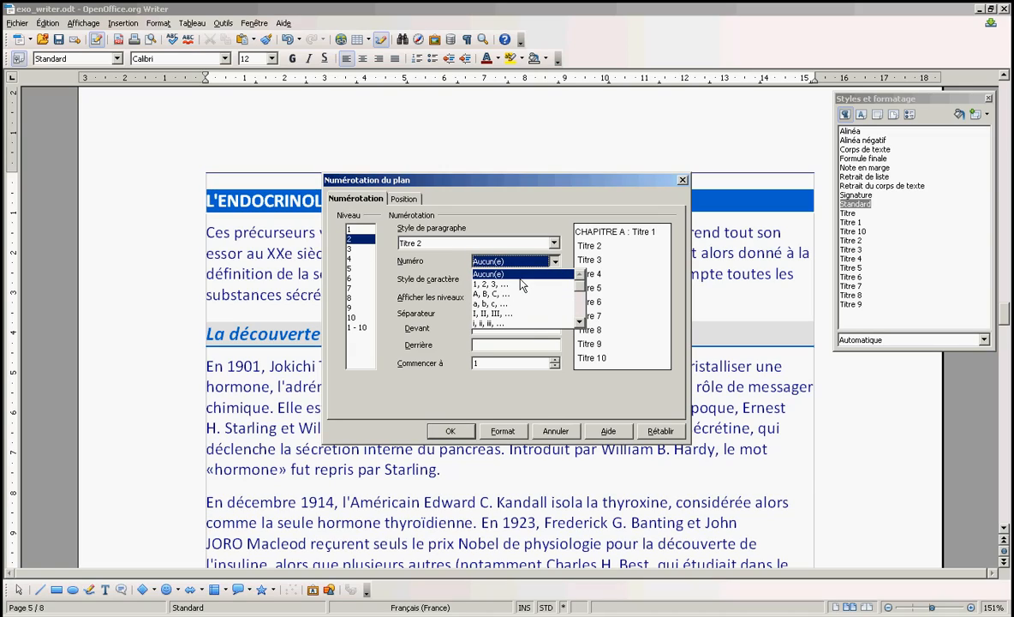
{"action": "left_click", "coordinate": [493, 283]}
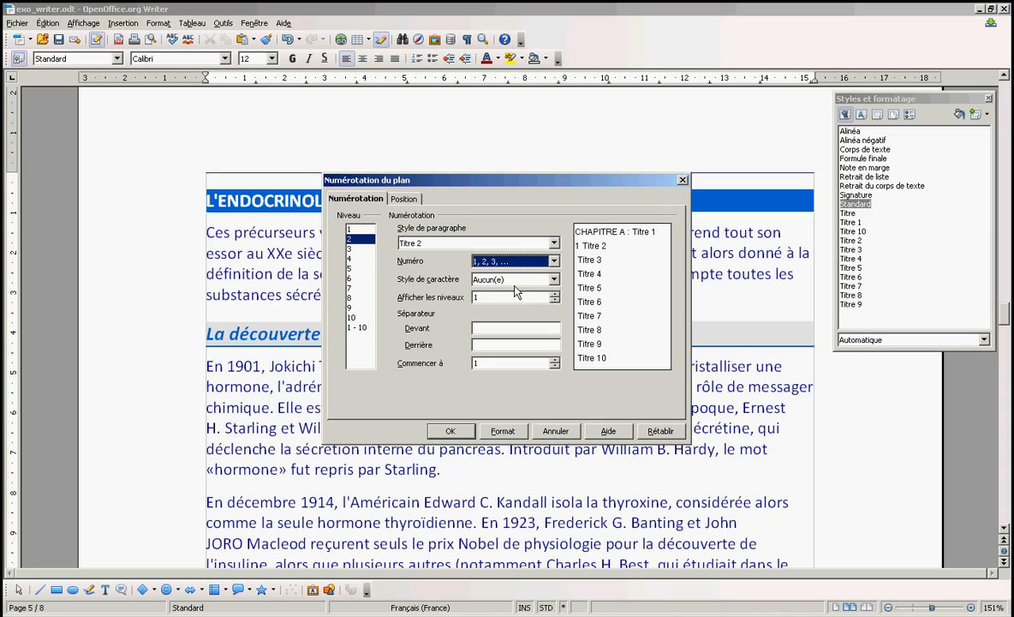
{"action": "left_click", "coordinate": [555, 294]}
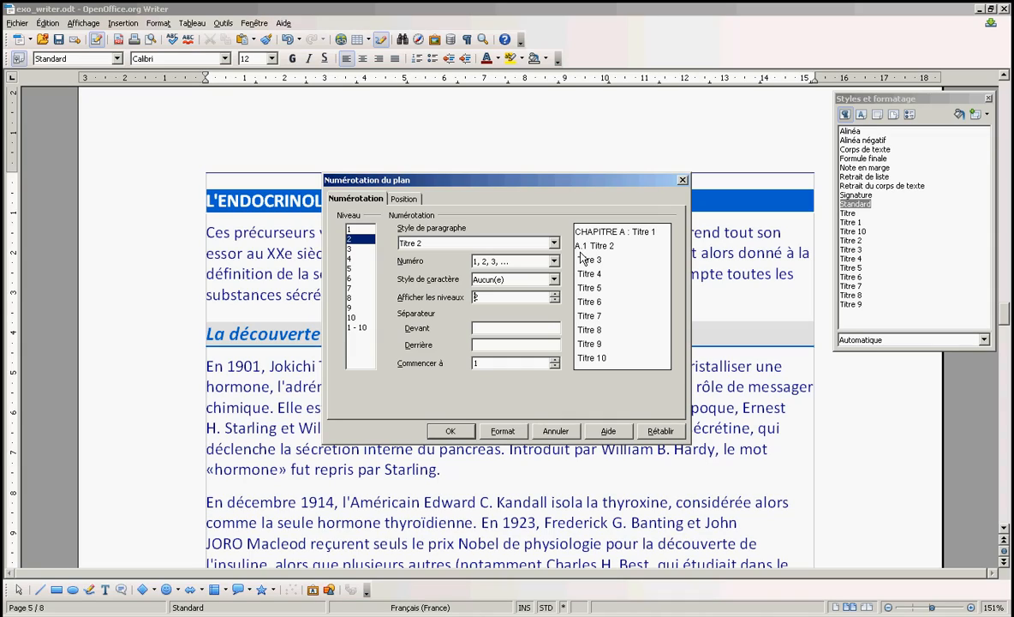
{"action": "left_click", "coordinate": [494, 344]}
{"action": "type", "text": "."}
{"action": "left_click", "coordinate": [451, 431]}
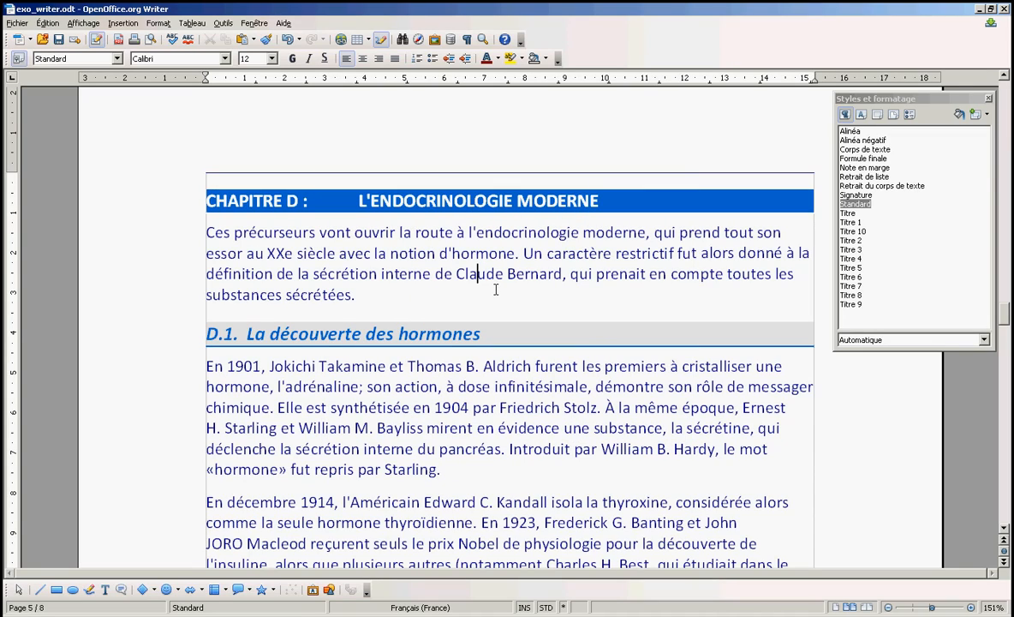
- Examine the numbering applied to the chapter and section headings across the document
{"action": "scroll", "coordinate": [427, 239], "scroll_direction": "up", "scroll_amount": 8}
{"action": "scroll", "coordinate": [426, 236], "scroll_direction": "down", "scroll_amount": 3}
{"action": "scroll", "coordinate": [437, 248], "scroll_direction": "down", "scroll_amount": 10}
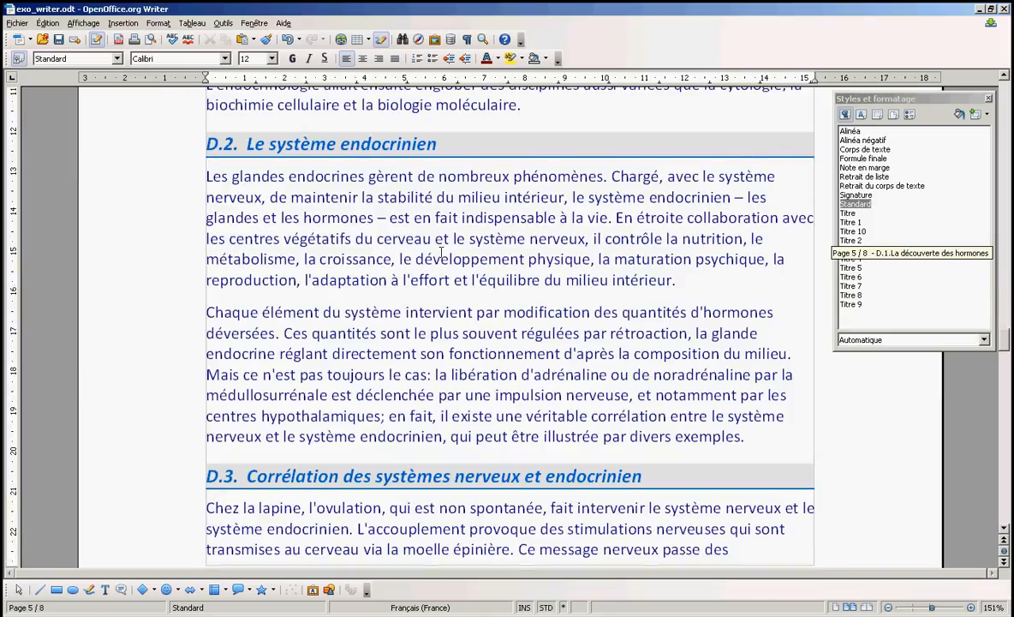
{"action": "scroll", "coordinate": [441, 251], "scroll_direction": "down", "scroll_amount": 6}
{"action": "scroll", "coordinate": [441, 250], "scroll_direction": "up", "scroll_amount": 8}
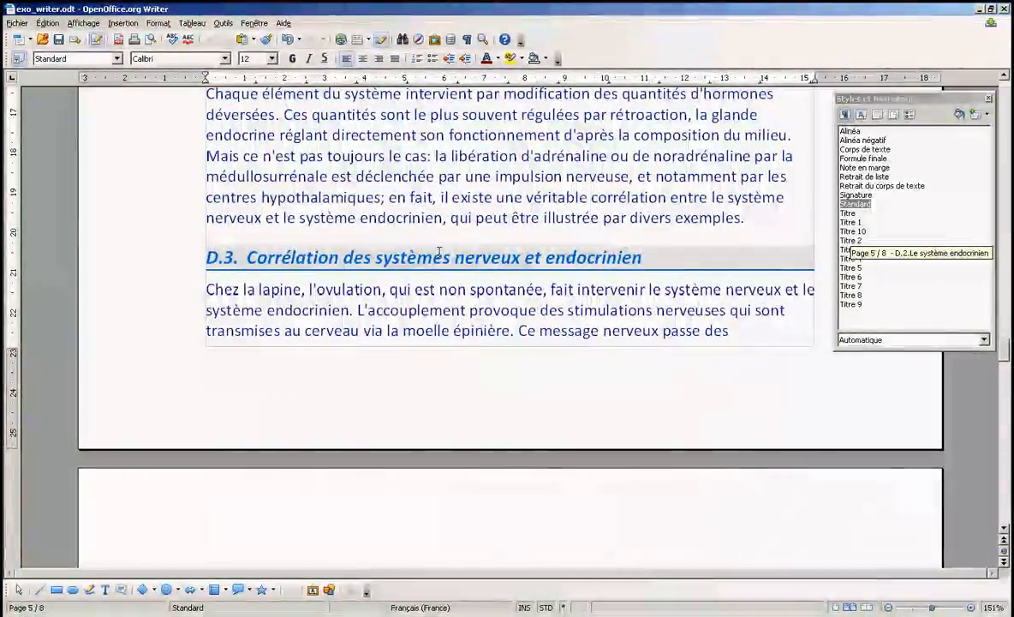
{"action": "scroll", "coordinate": [439, 250], "scroll_direction": "up", "scroll_amount": 10}
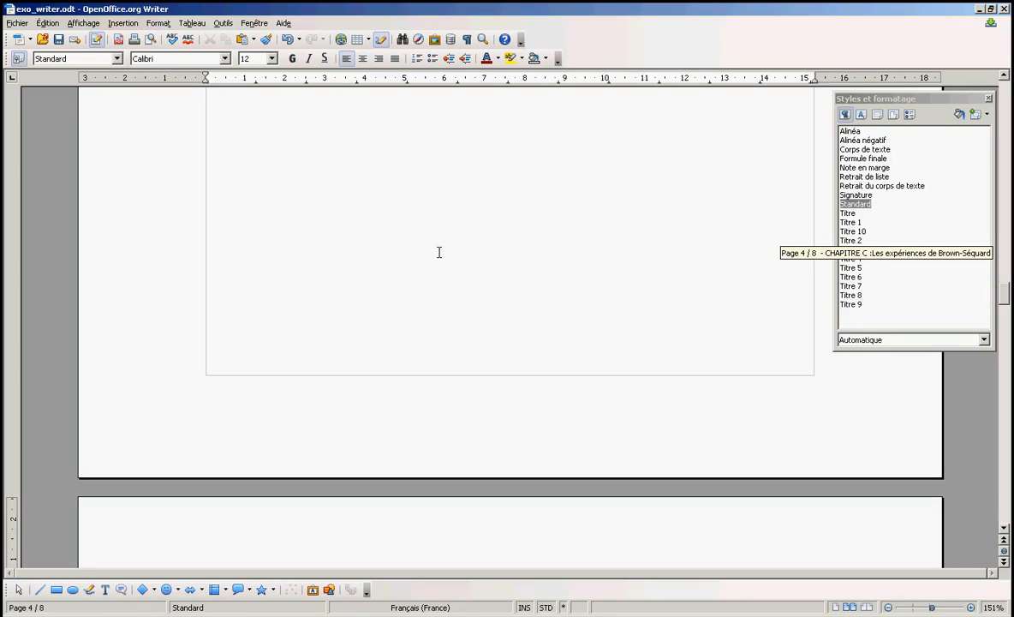
- Add a paragraph after the document's final text and start inserting an index there with type Table des matières
{"action": "left_click_drag", "start_coordinate": [1011, 339], "coordinate": [1011, 513]}
{"action": "left_click", "coordinate": [441, 263]}
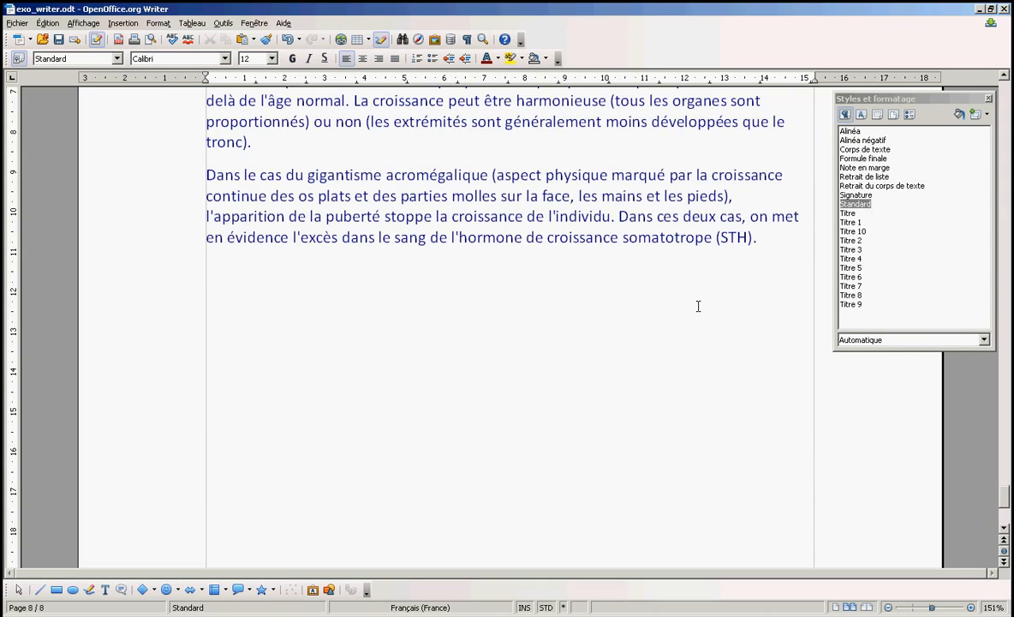
{"action": "key", "text": "Return"}
{"action": "left_click", "coordinate": [121, 23]}
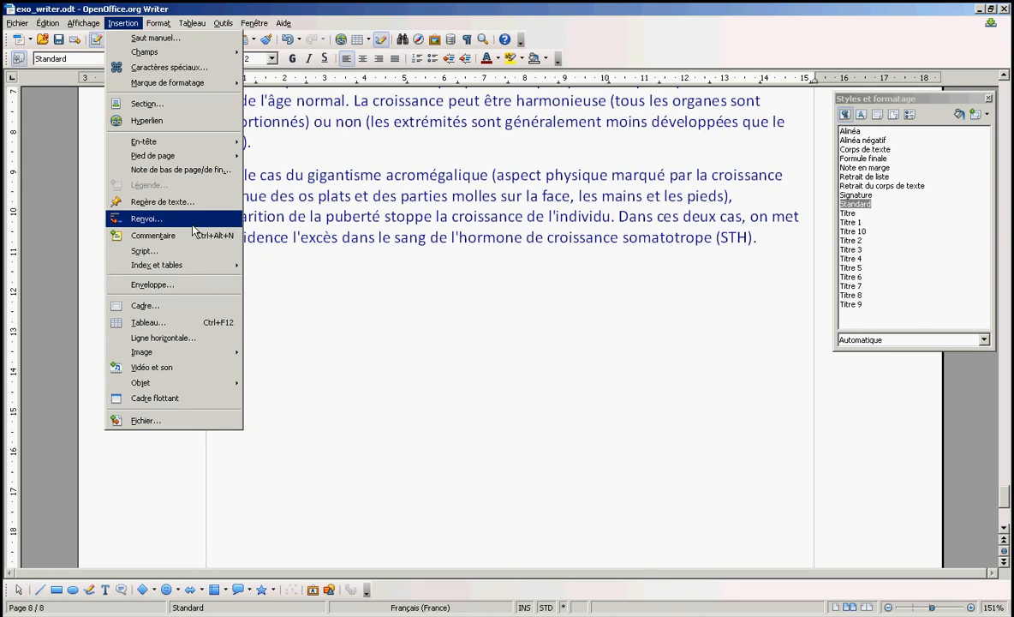
{"action": "mouse_move", "coordinate": [206, 269]}
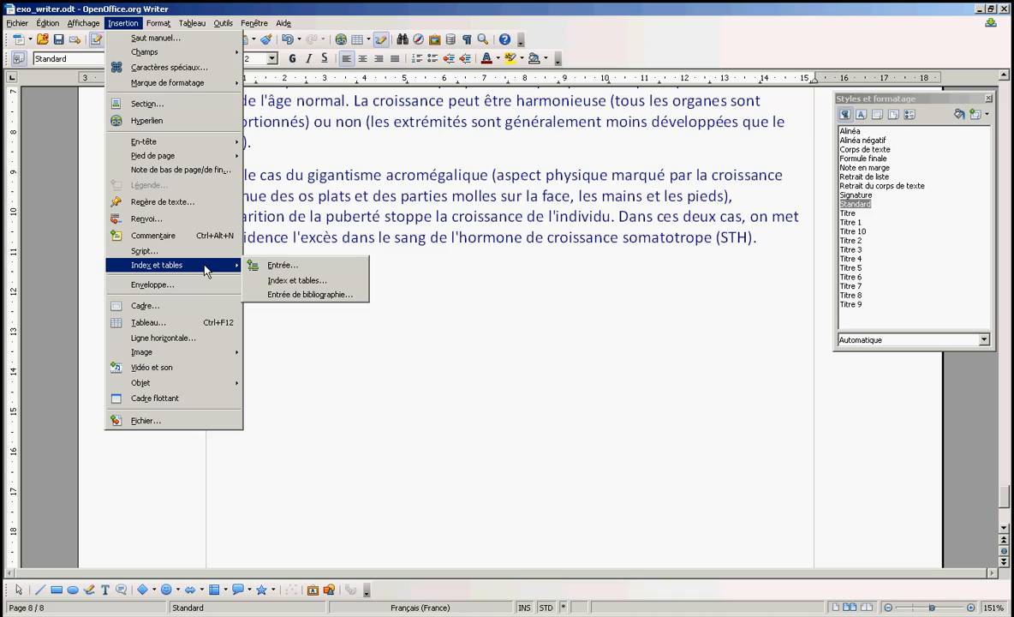
{"action": "left_click", "coordinate": [291, 287]}
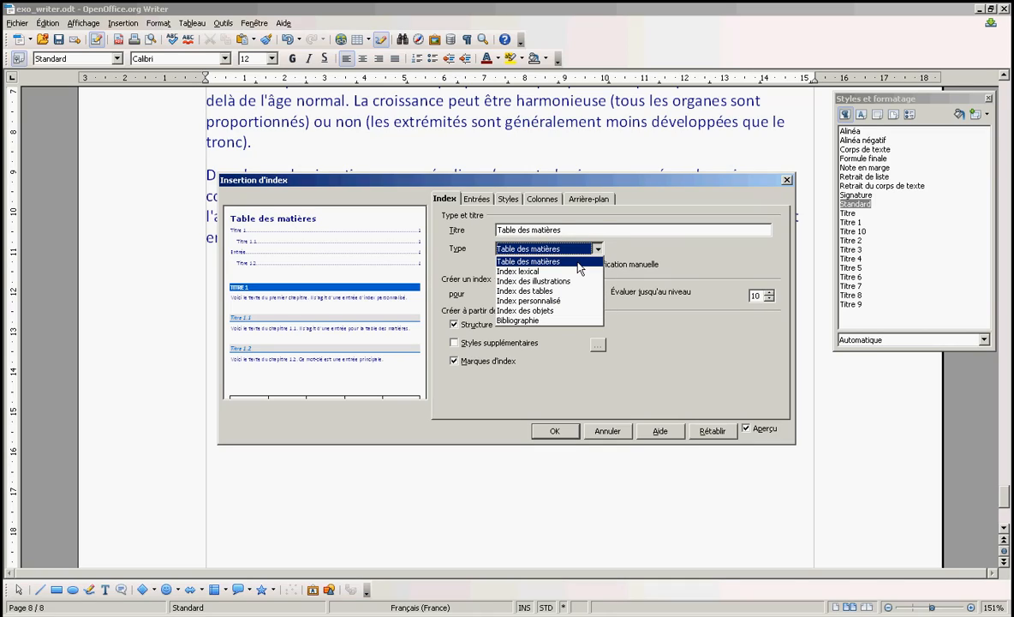
{"action": "left_click", "coordinate": [579, 262]}
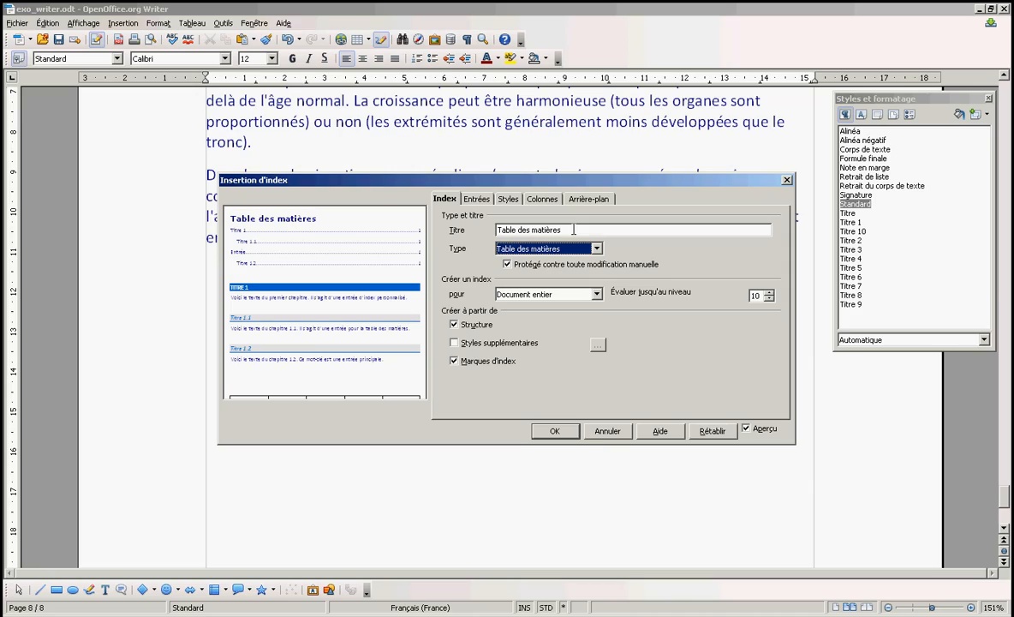
- Clear the index title, limit evaluation to level 2, and insert the table of contents
{"action": "left_click", "coordinate": [573, 229]}
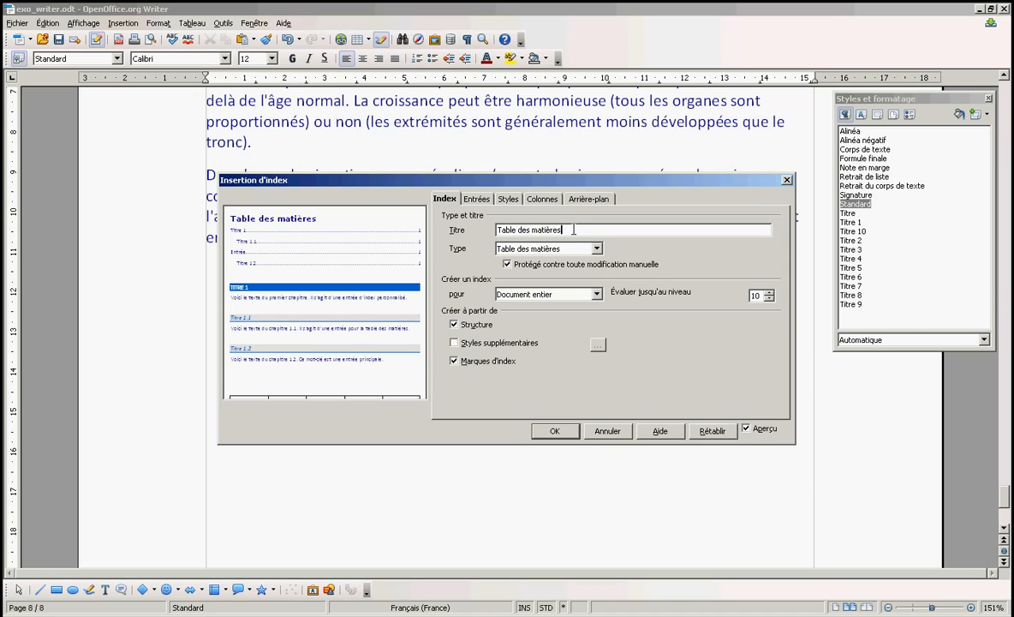
{"action": "left_click_drag", "start_coordinate": [573, 230], "coordinate": [445, 233]}
{"action": "key", "text": "BackSpace"}
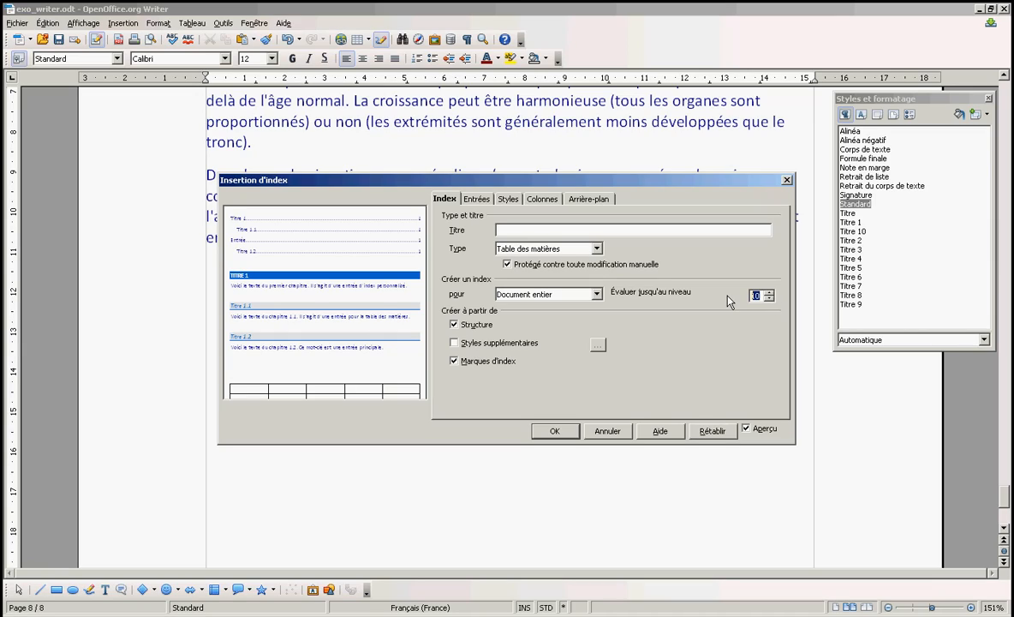
{"action": "type", "text": "1"}
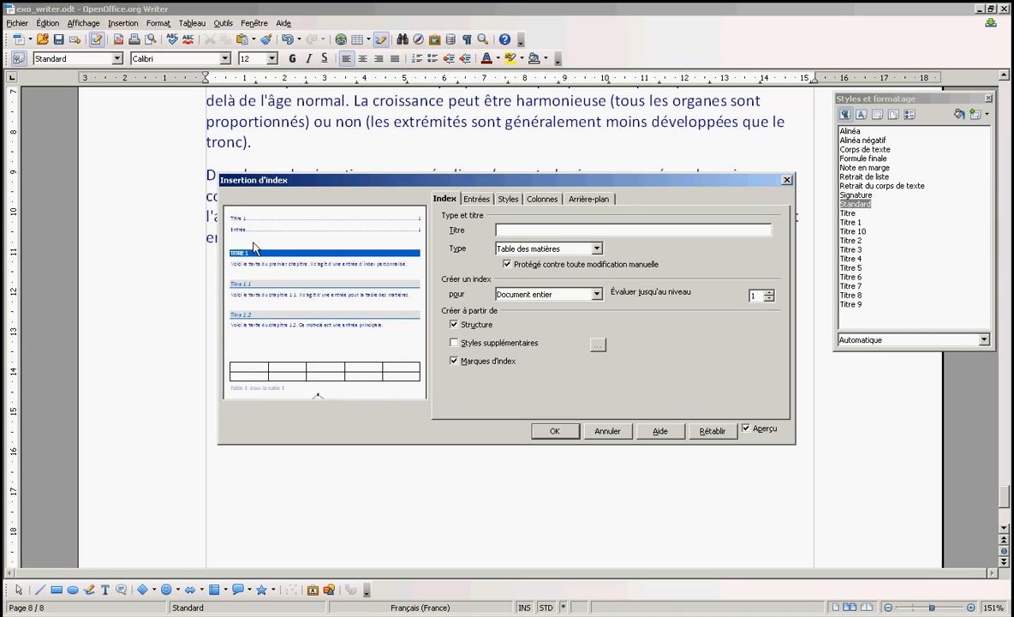
{"action": "left_click", "coordinate": [771, 293]}
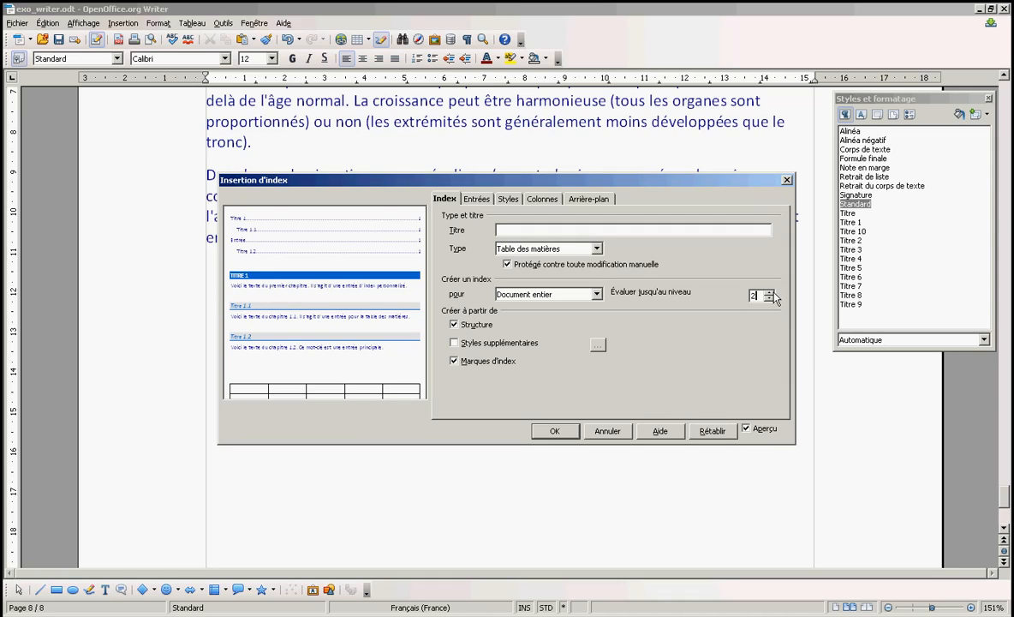
{"action": "left_click", "coordinate": [553, 431]}
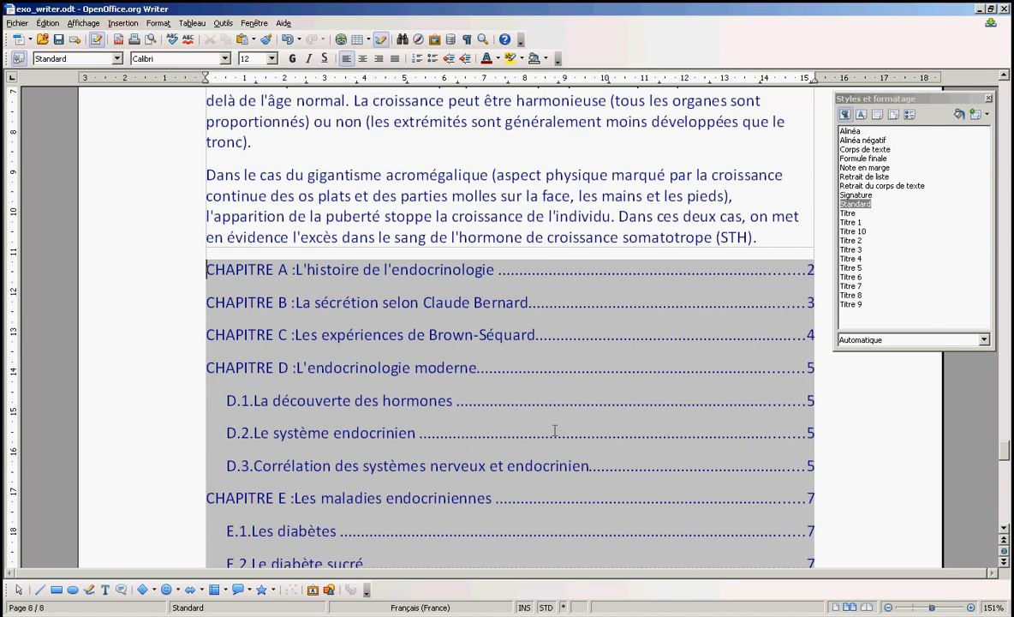
- Add a paragraph reading "Sommaire" between the document's final text and the table of contents
{"action": "scroll", "coordinate": [623, 360], "scroll_direction": "down", "scroll_amount": 1}
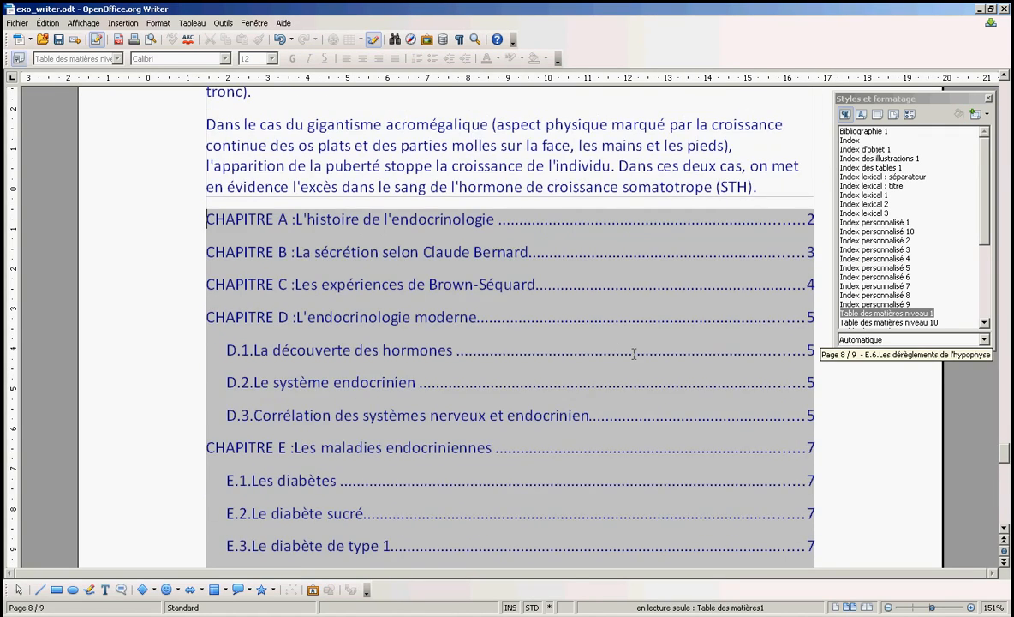
{"action": "scroll", "coordinate": [632, 353], "scroll_direction": "down", "scroll_amount": 1}
{"action": "scroll", "coordinate": [634, 347], "scroll_direction": "up", "scroll_amount": 2}
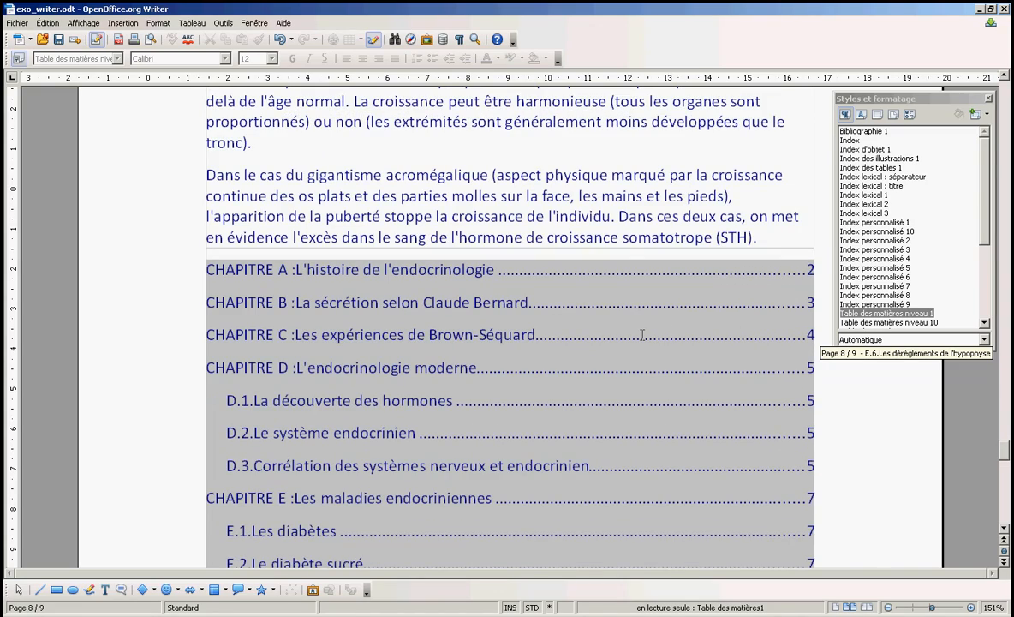
{"action": "left_click", "coordinate": [767, 239]}
{"action": "key", "text": "Return"}
{"action": "type", "text": "Sommaire"}
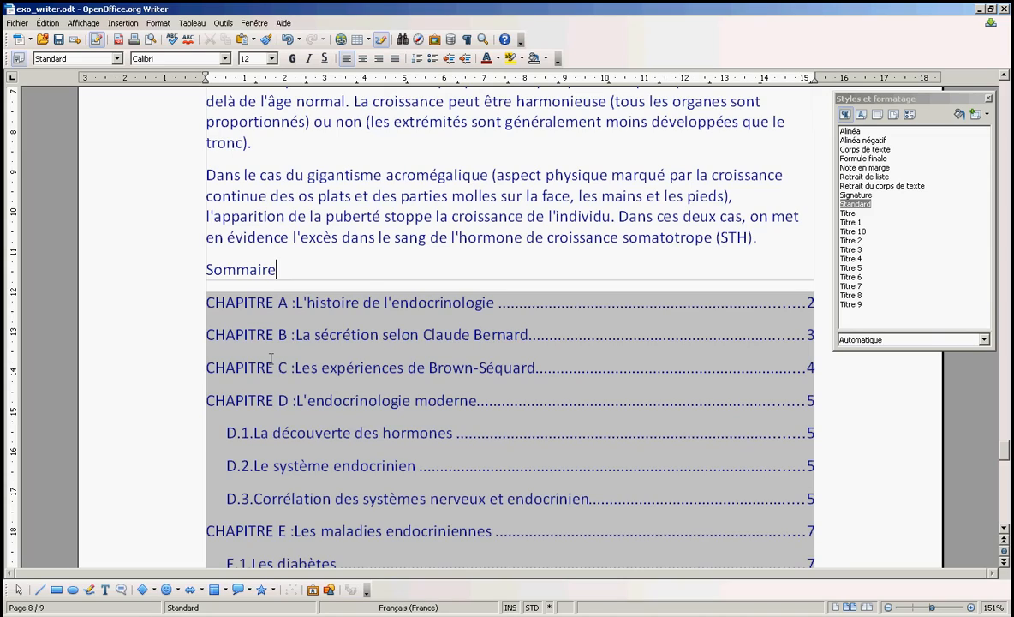
- Apply the Titre 1 paragraph style to the "Sommaire" line
{"action": "key", "text": "Left"}
{"action": "key", "text": "Left"}
{"action": "key", "text": "Left"}
{"action": "key", "text": "Left"}
{"action": "key", "text": "Left"}
{"action": "double_click", "coordinate": [850, 221]}
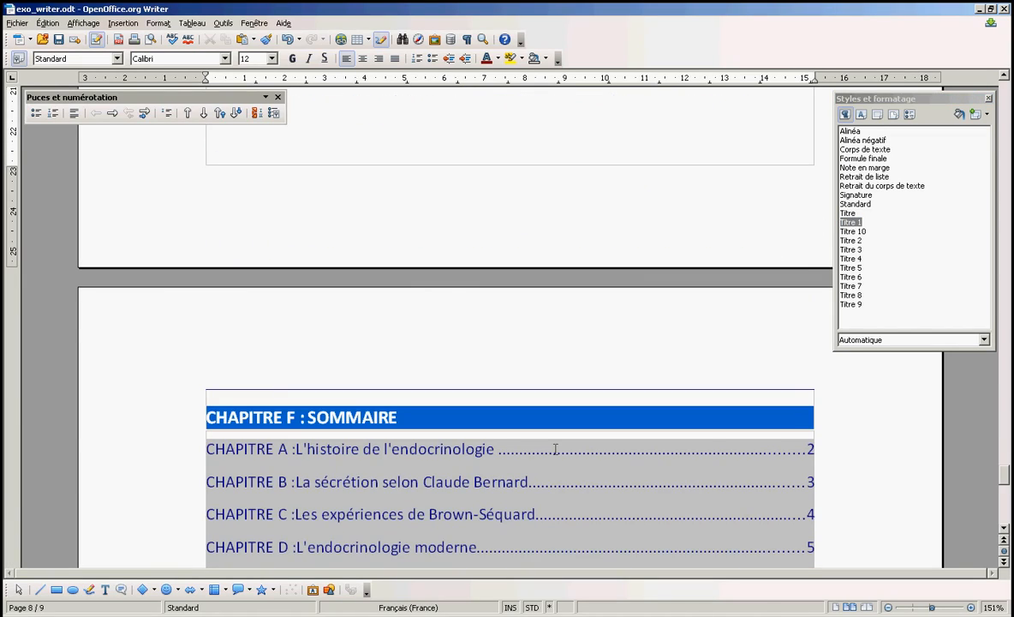
- Update the table of contents to include the new "Sommaire" heading, and review its entries
{"action": "scroll", "coordinate": [549, 453], "scroll_direction": "down", "scroll_amount": 2}
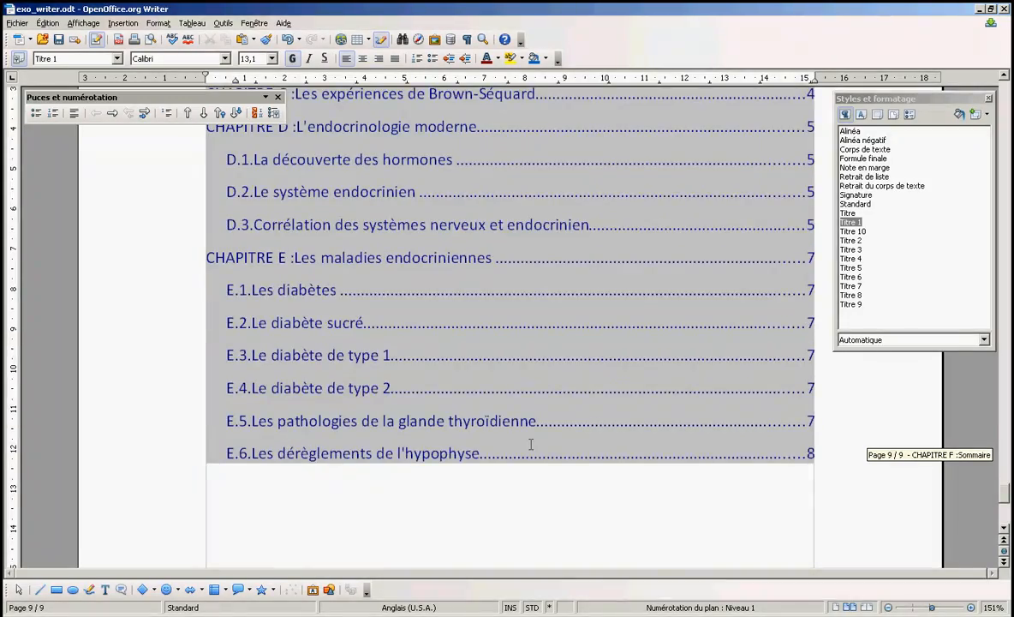
{"action": "scroll", "coordinate": [520, 442], "scroll_direction": "up", "scroll_amount": 4}
{"action": "scroll", "coordinate": [520, 441], "scroll_direction": "down", "scroll_amount": 3}
{"action": "scroll", "coordinate": [520, 442], "scroll_direction": "down", "scroll_amount": 3}
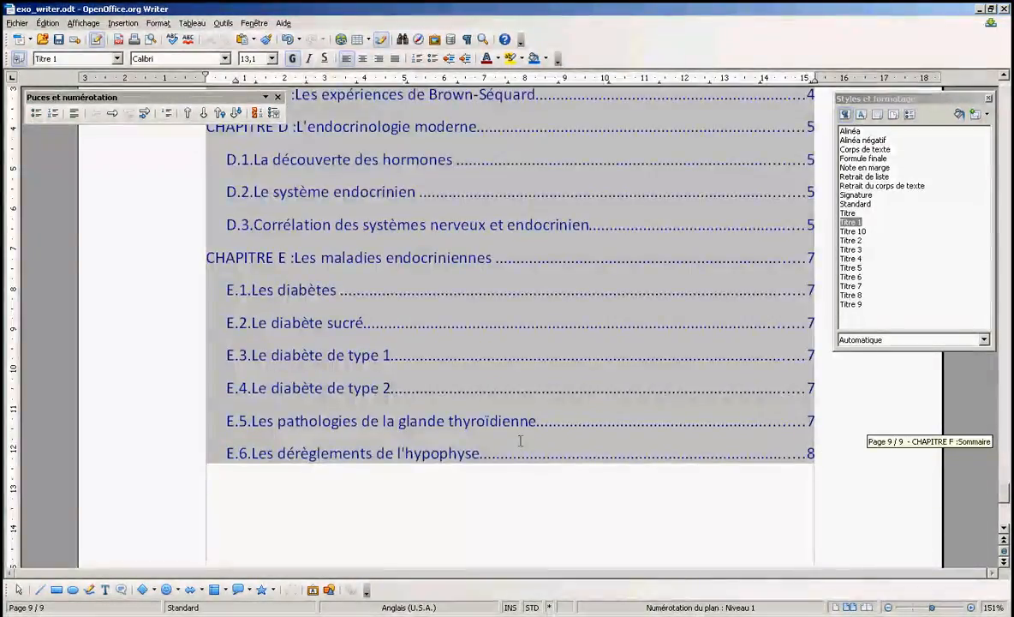
{"action": "scroll", "coordinate": [518, 441], "scroll_direction": "up", "scroll_amount": 3}
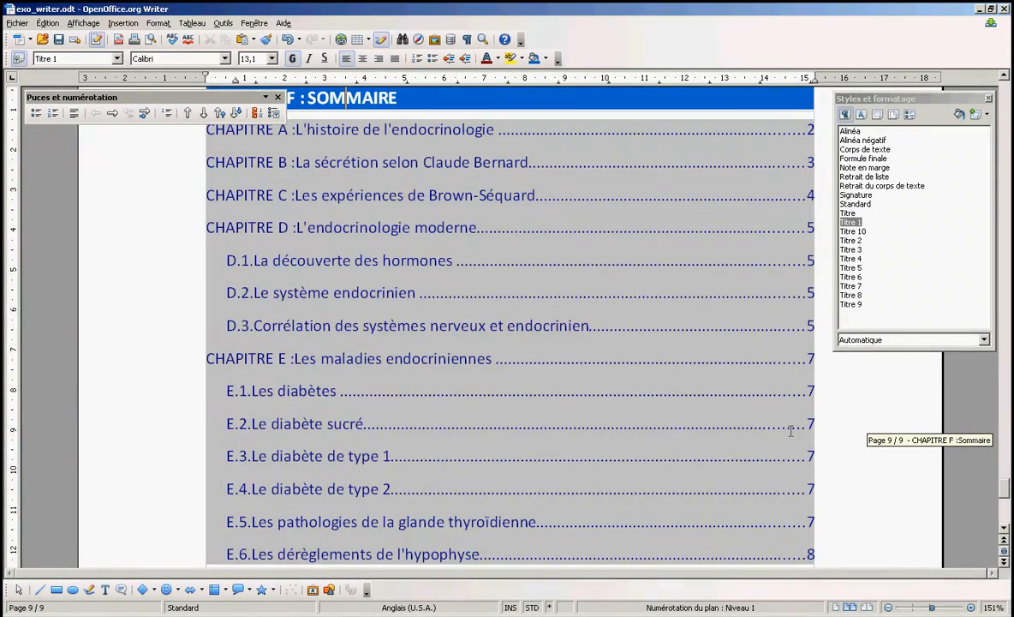
{"action": "scroll", "coordinate": [771, 427], "scroll_direction": "up", "scroll_amount": 2}
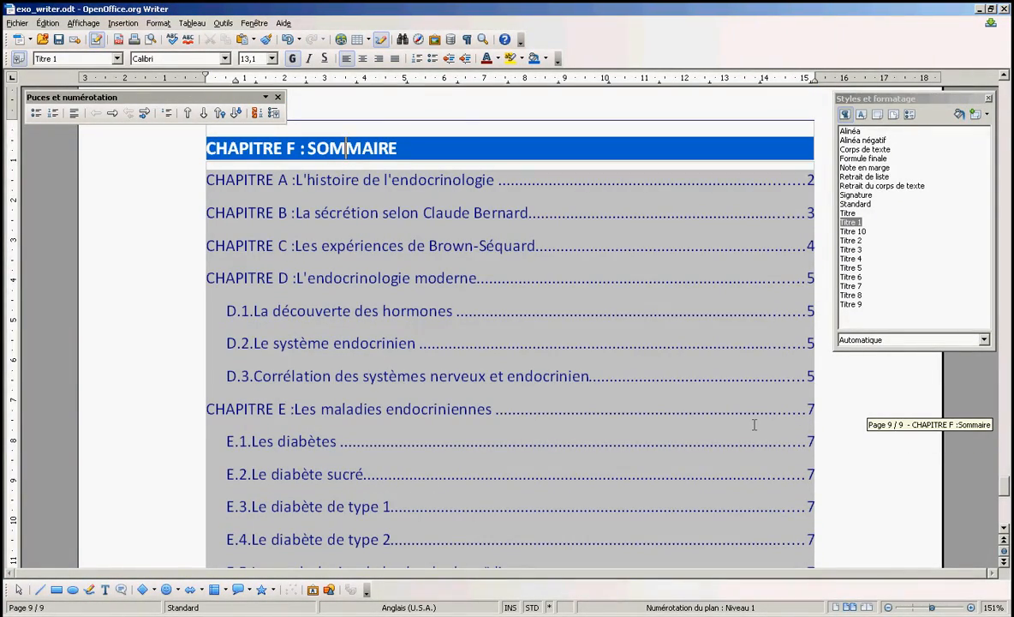
{"action": "right_click", "coordinate": [514, 498]}
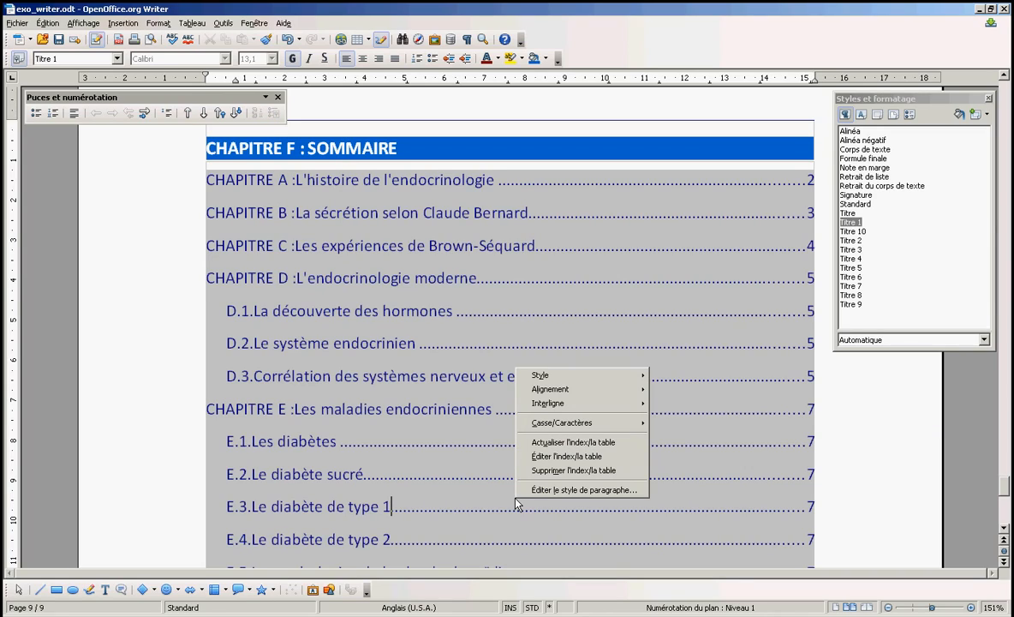
{"action": "left_click", "coordinate": [581, 443]}
{"action": "scroll", "coordinate": [579, 444], "scroll_direction": "down", "scroll_amount": 3}
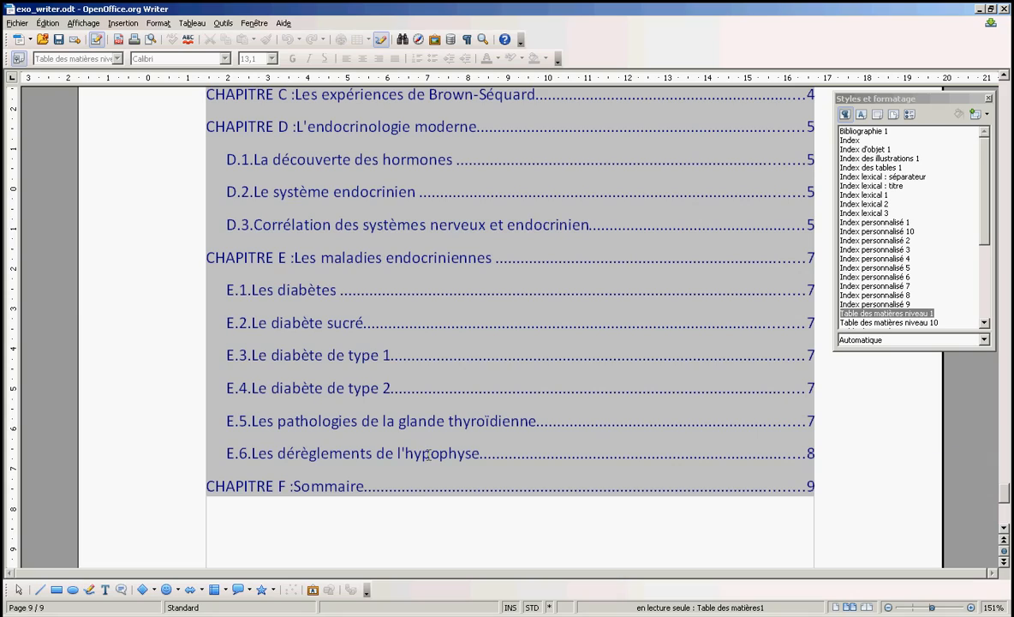
{"action": "scroll", "coordinate": [437, 463], "scroll_direction": "up", "scroll_amount": 3}
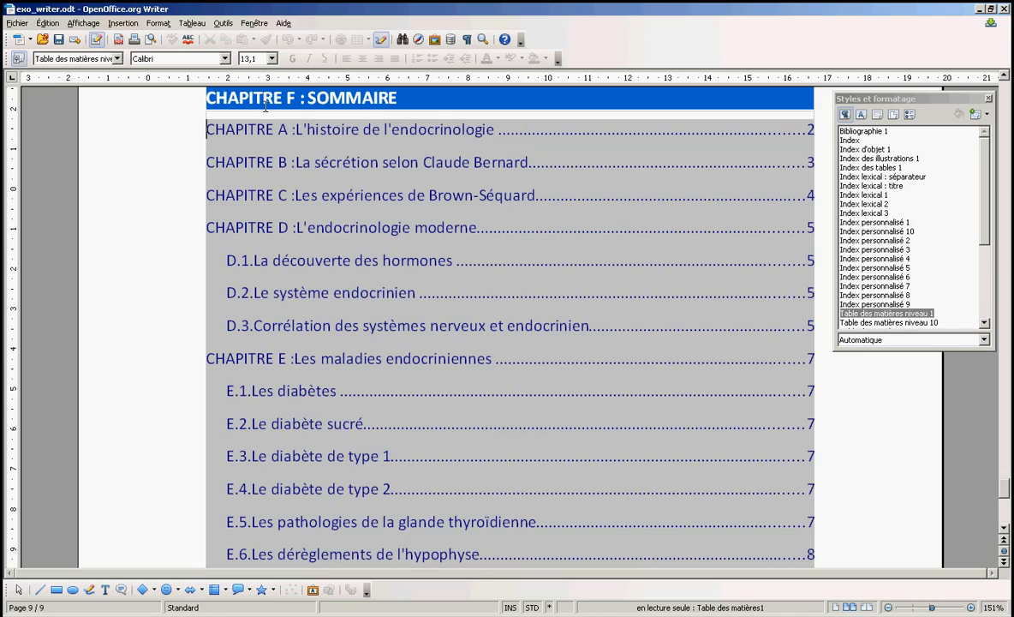
- Modify the Table des matières niveau 1 paragraph style, setting its font colour to Rouge
{"action": "left_click", "coordinate": [208, 129]}
{"action": "right_click", "coordinate": [895, 317]}
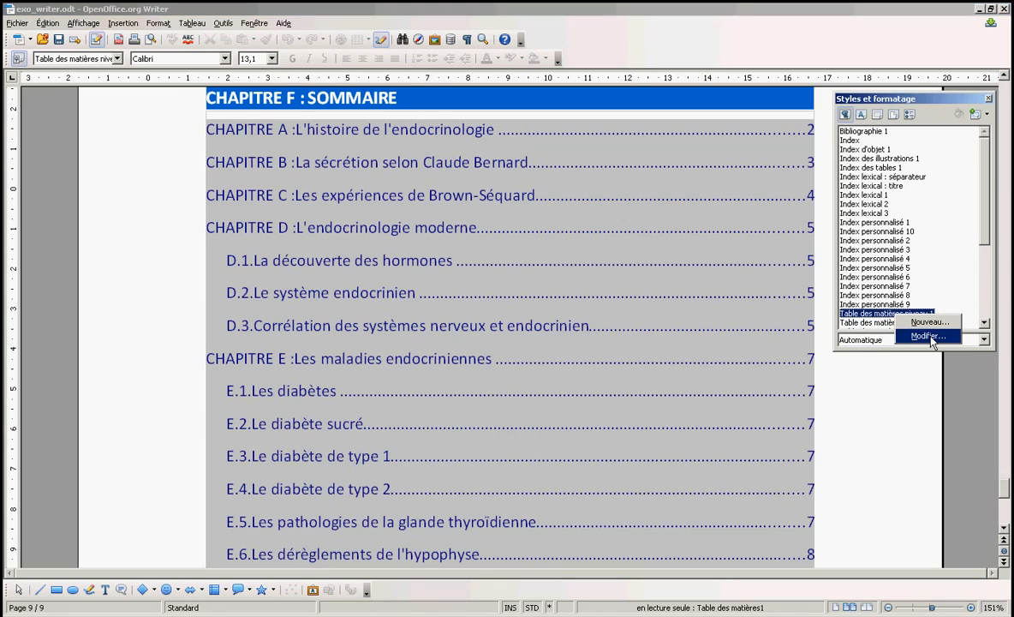
{"action": "left_click", "coordinate": [927, 336]}
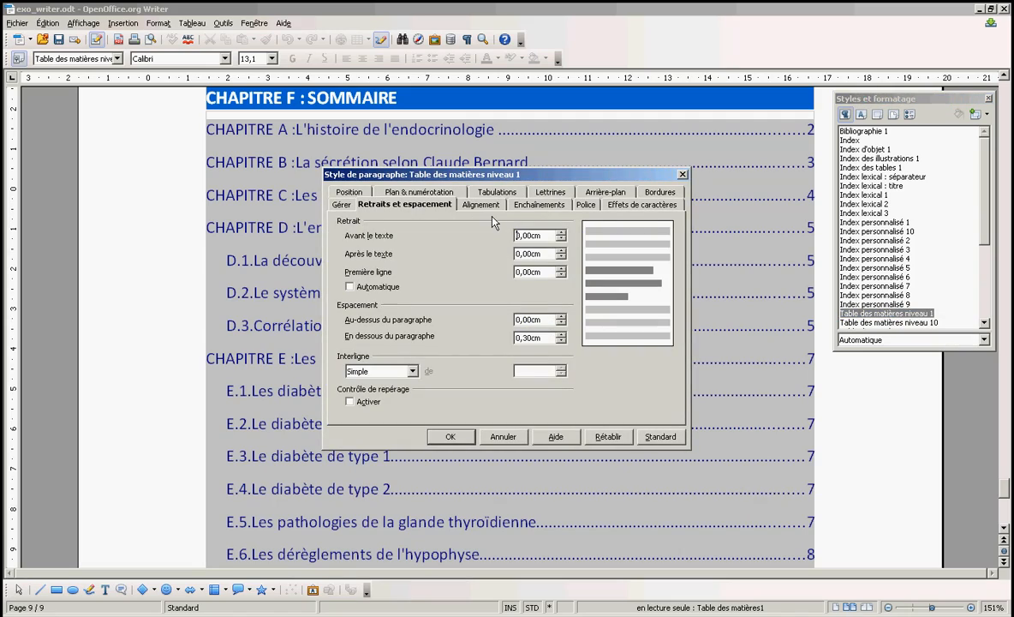
{"action": "left_click", "coordinate": [602, 205]}
{"action": "left_click", "coordinate": [447, 237]}
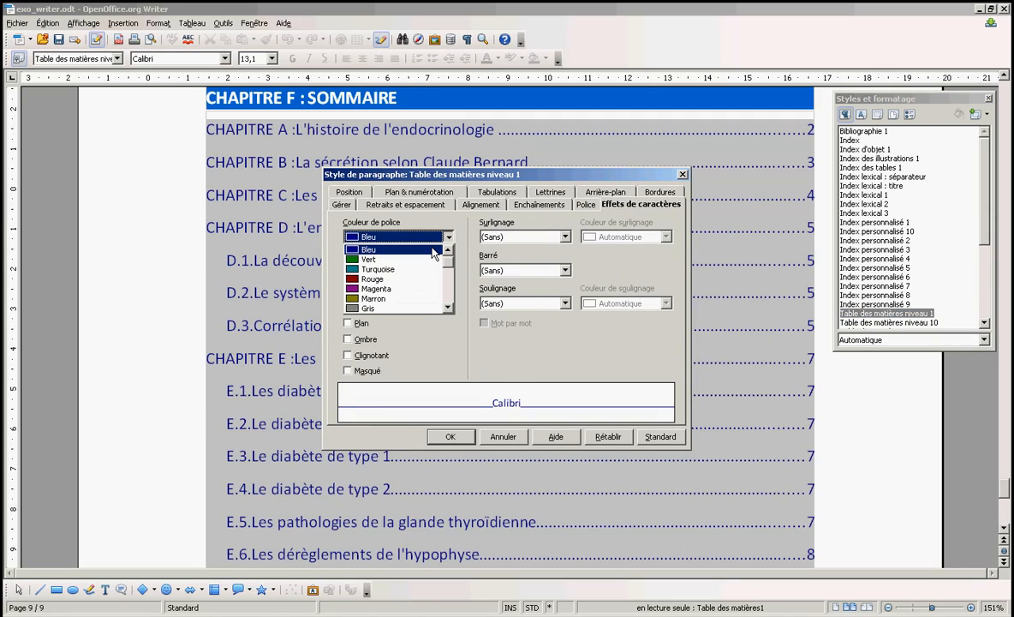
{"action": "left_click", "coordinate": [382, 278]}
{"action": "left_click", "coordinate": [469, 439]}
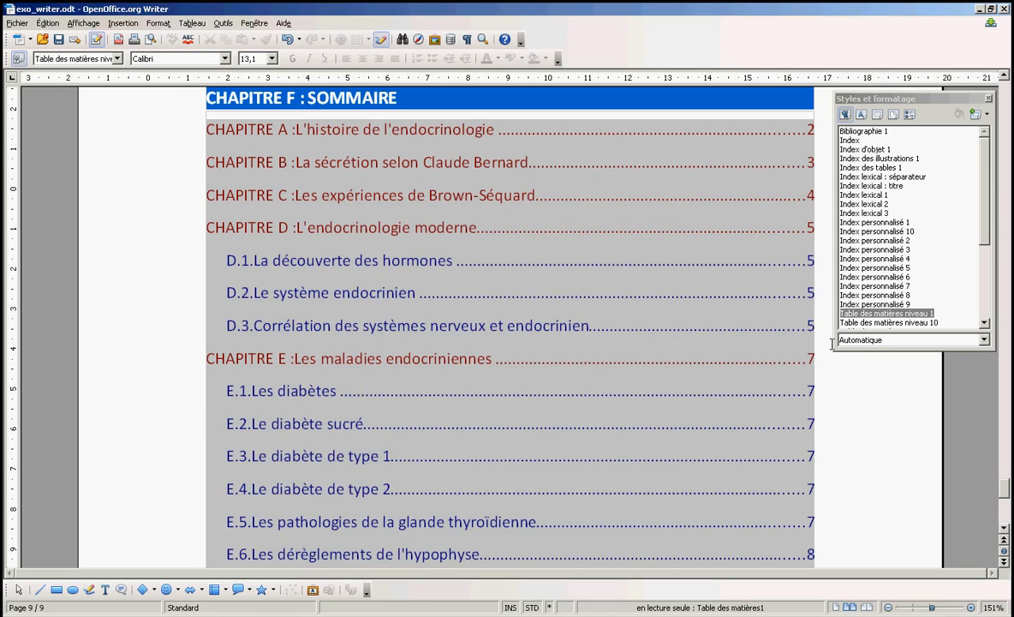
- Locate and select the Table des matières niveau 2 style in the paragraph style list
{"action": "left_click", "coordinate": [889, 242]}
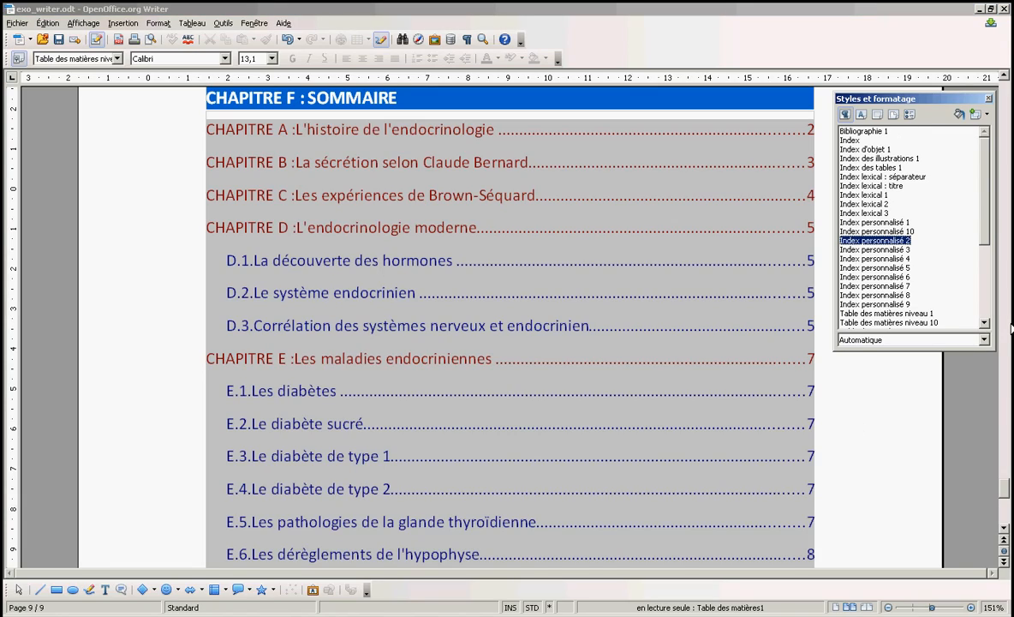
{"action": "left_click", "coordinate": [983, 323]}
{"action": "left_click", "coordinate": [908, 313]}
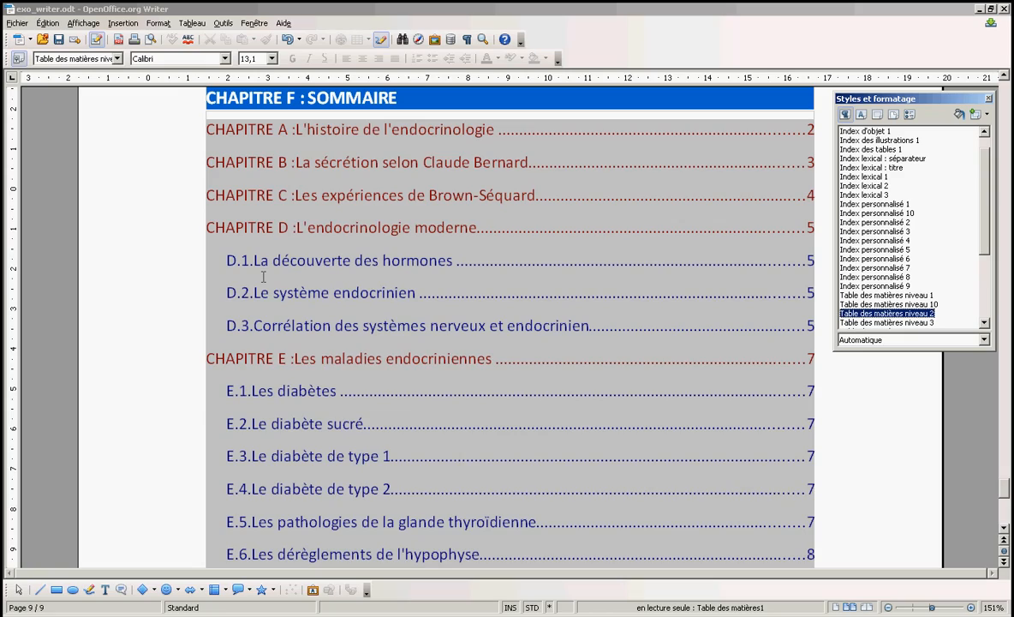
- Edit the table of contents to evaluate headings only up to level 1
{"action": "right_click", "coordinate": [470, 378]}
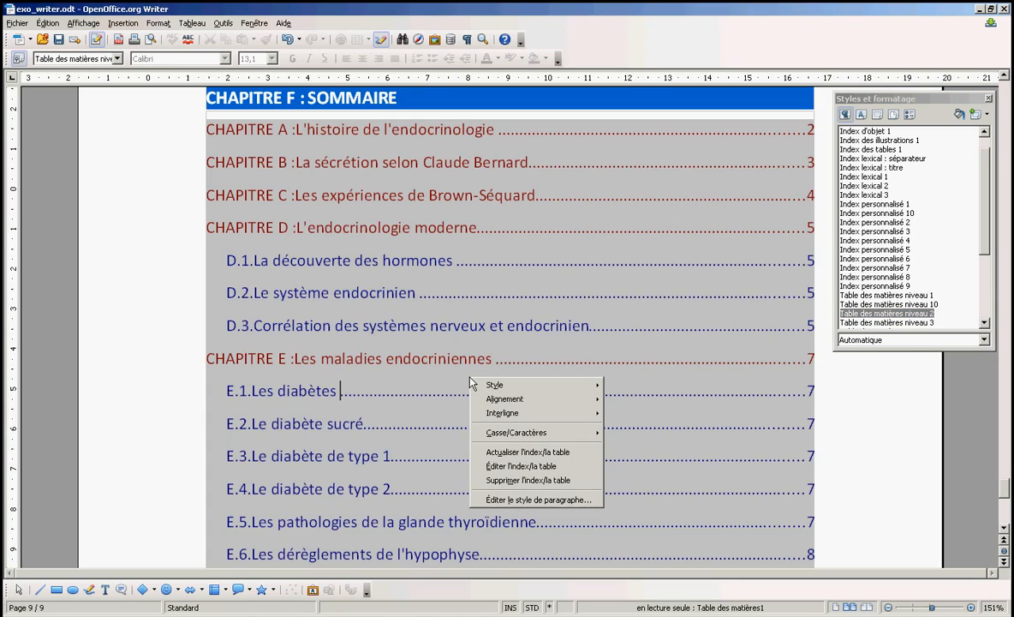
{"action": "left_click", "coordinate": [514, 467]}
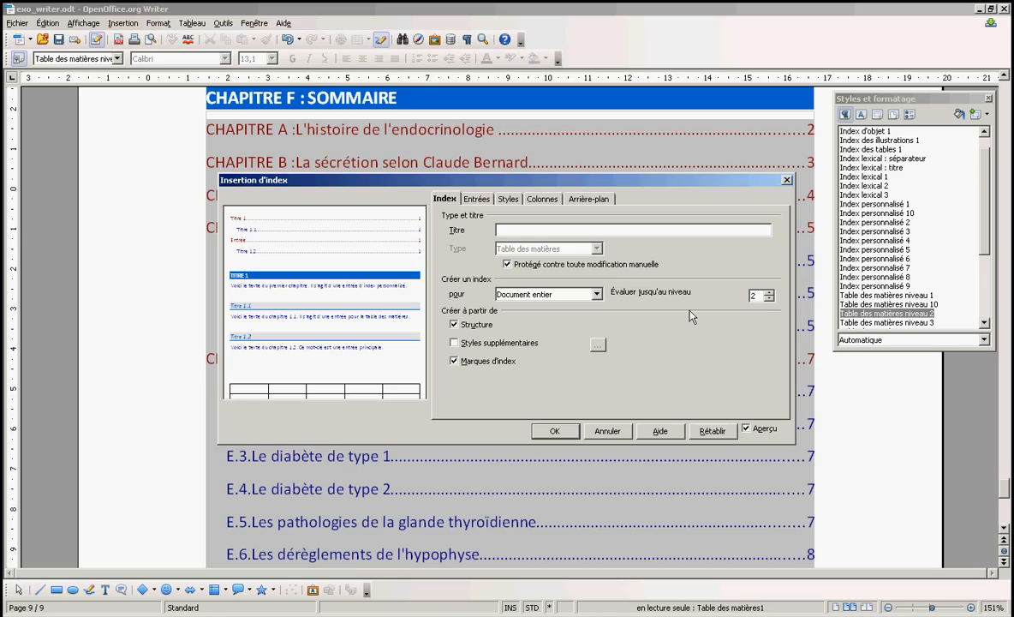
{"action": "left_click", "coordinate": [769, 297]}
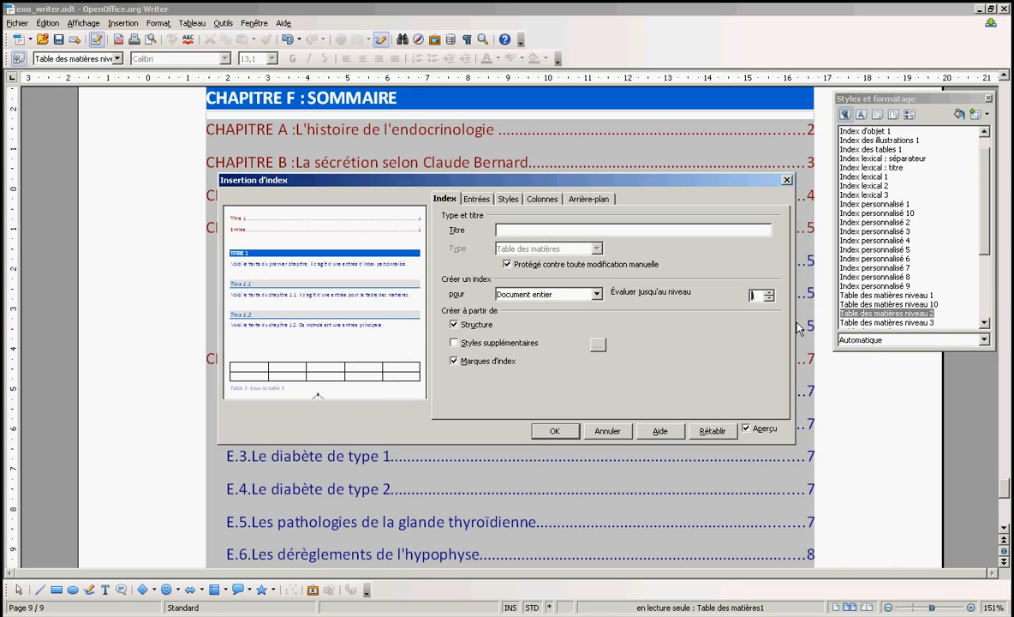
{"action": "left_click", "coordinate": [550, 434]}
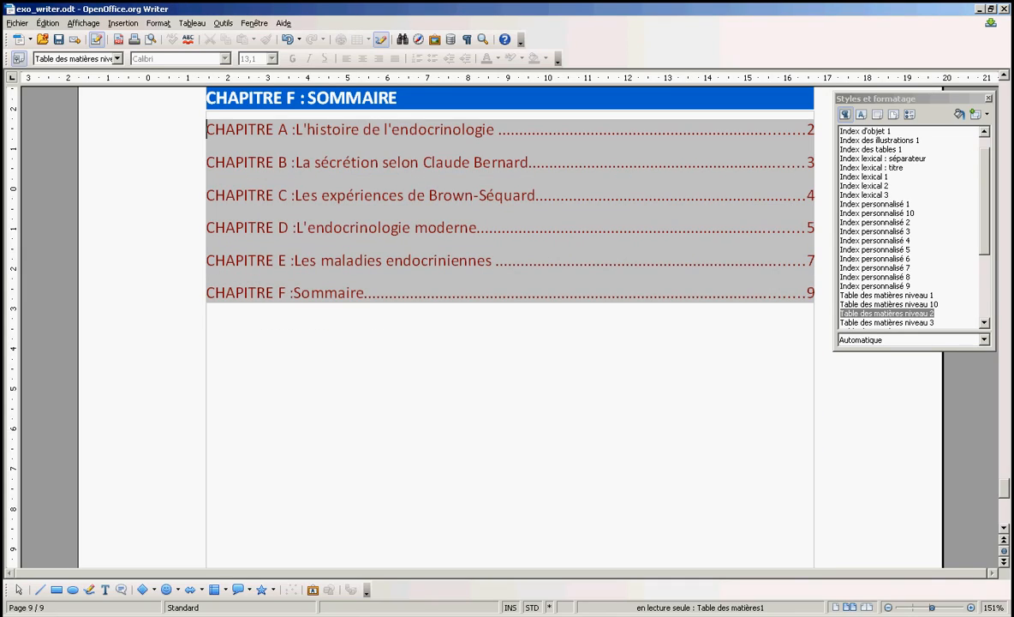